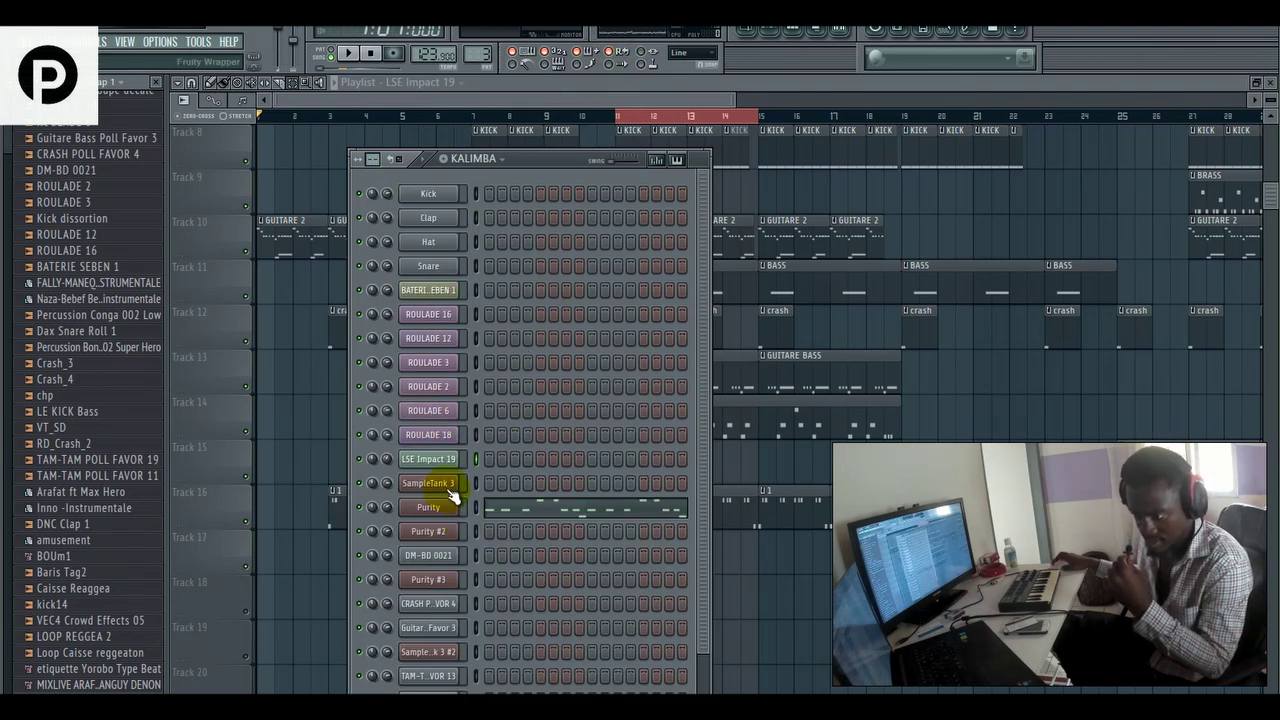
Make the GUITARE 2 pattern on playlist Track 10 the active pattern and display its channels.
click(348, 58)
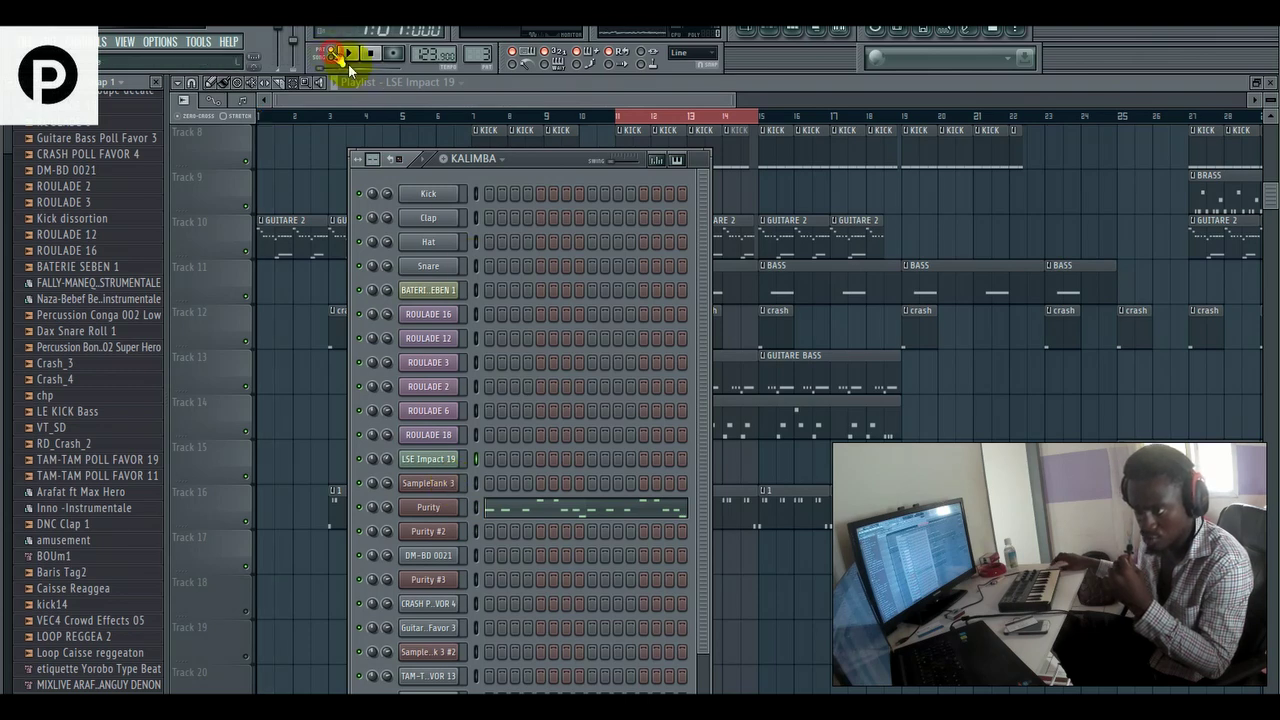
click(300, 226)
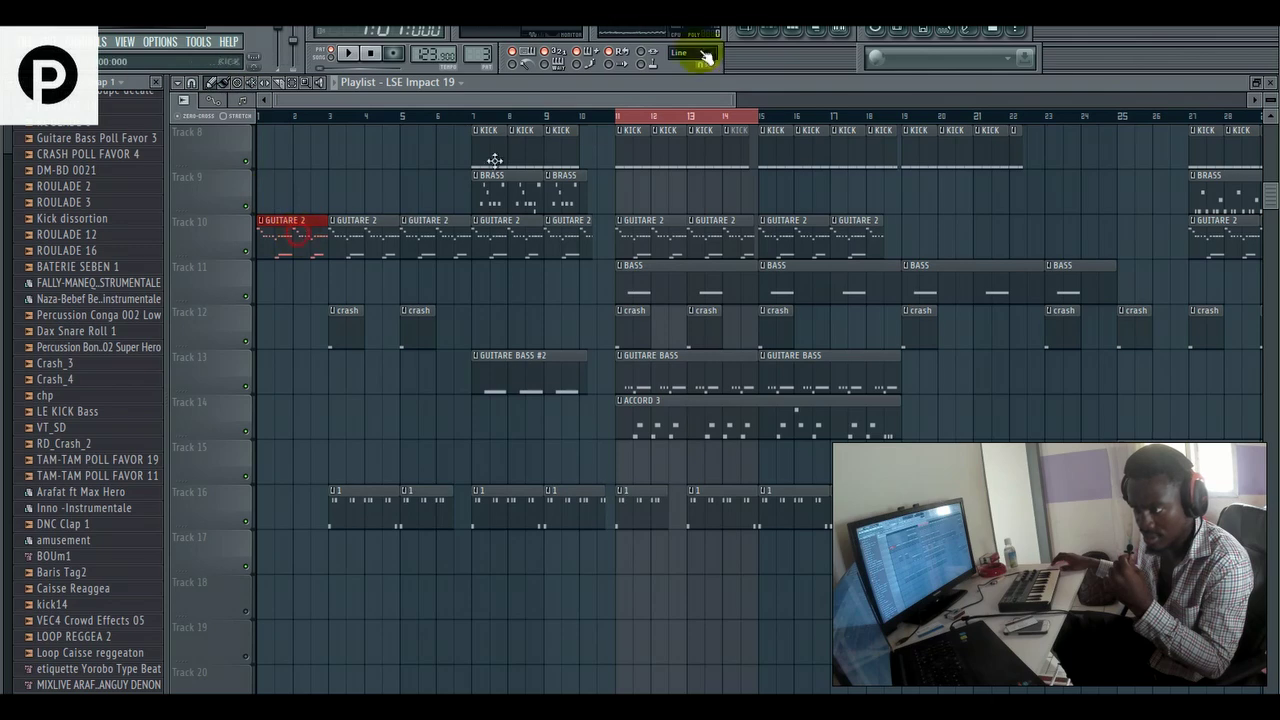
click(773, 35)
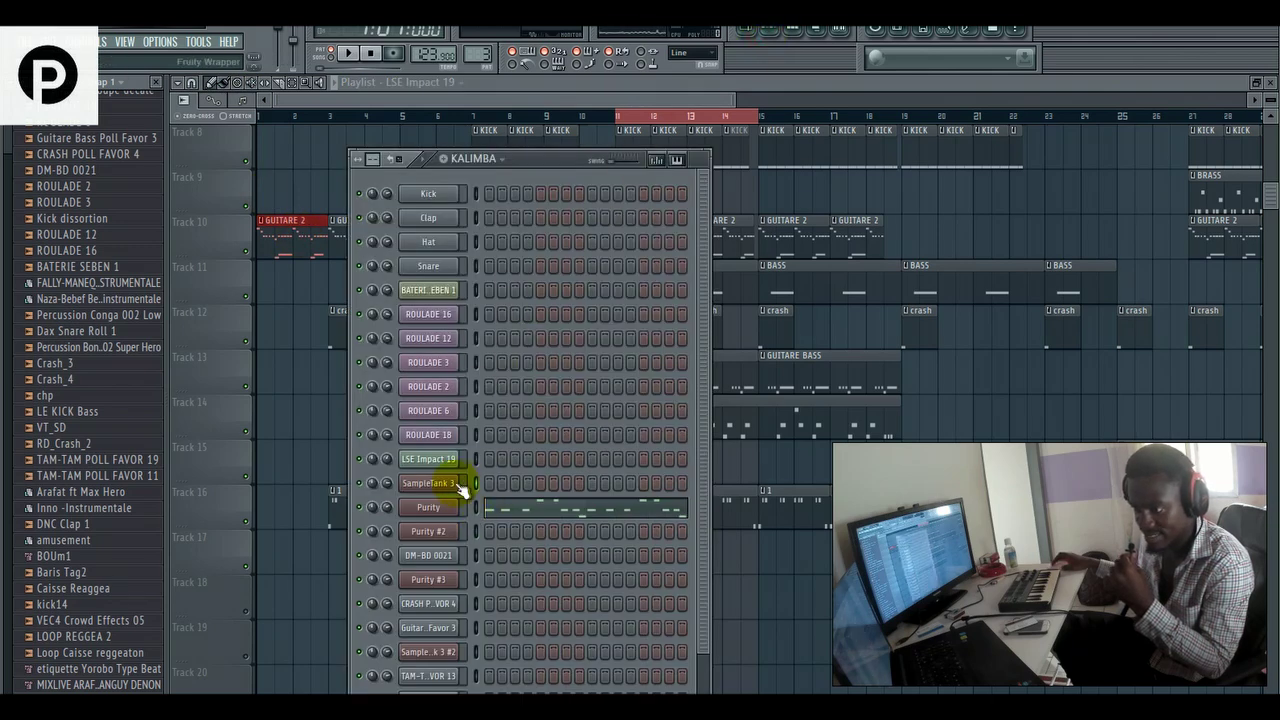
click(290, 238)
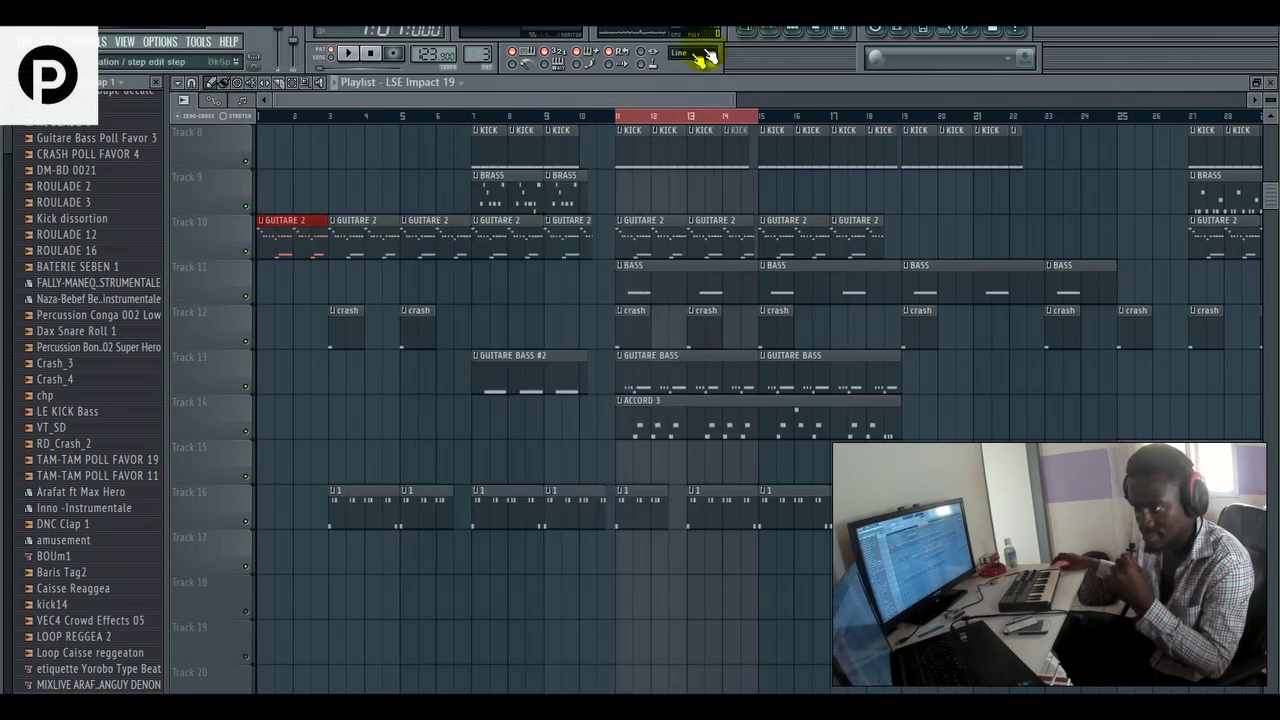
click(300, 223)
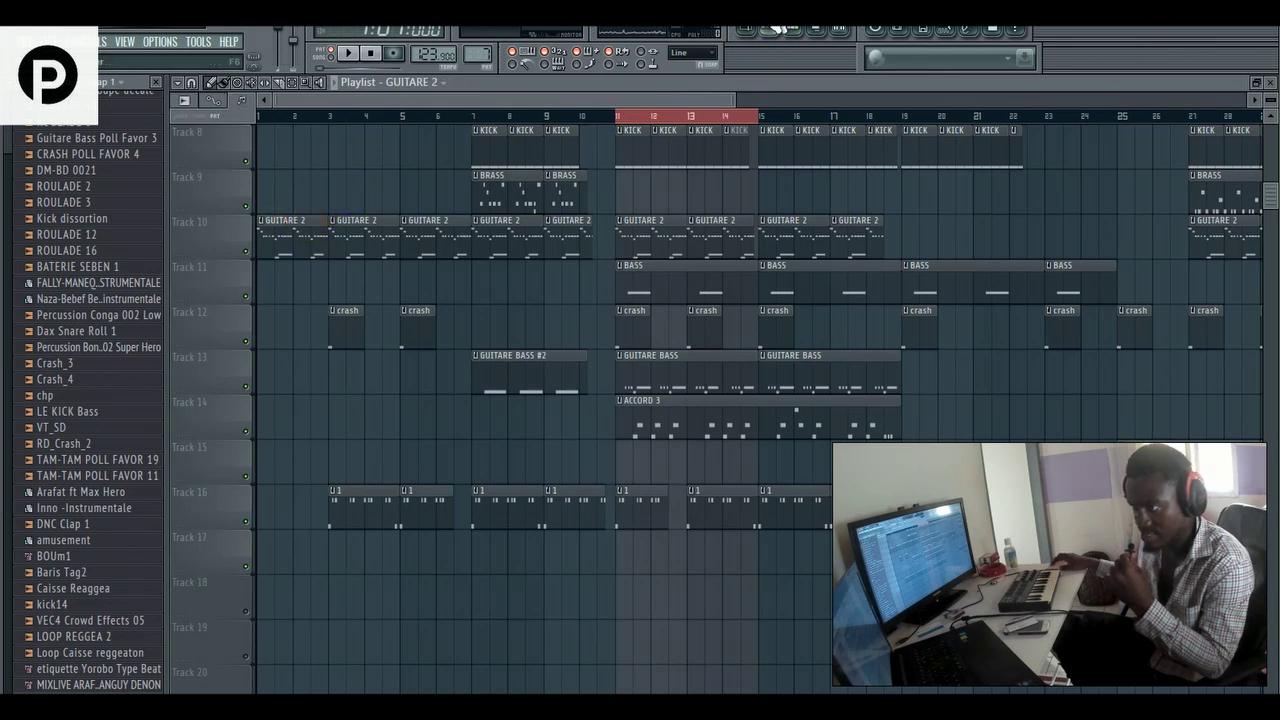
click(778, 32)
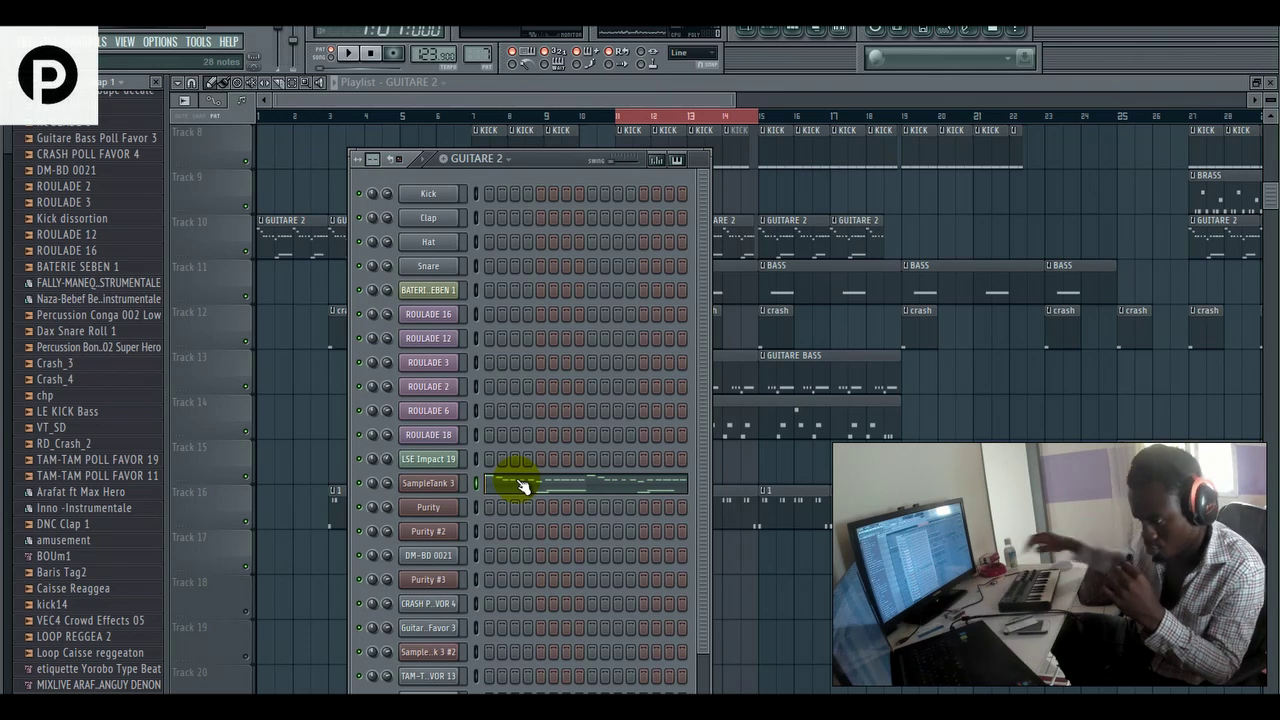
Open the SampleTank 3 instrument and audition a few notes of its guitar sound.
click(447, 484)
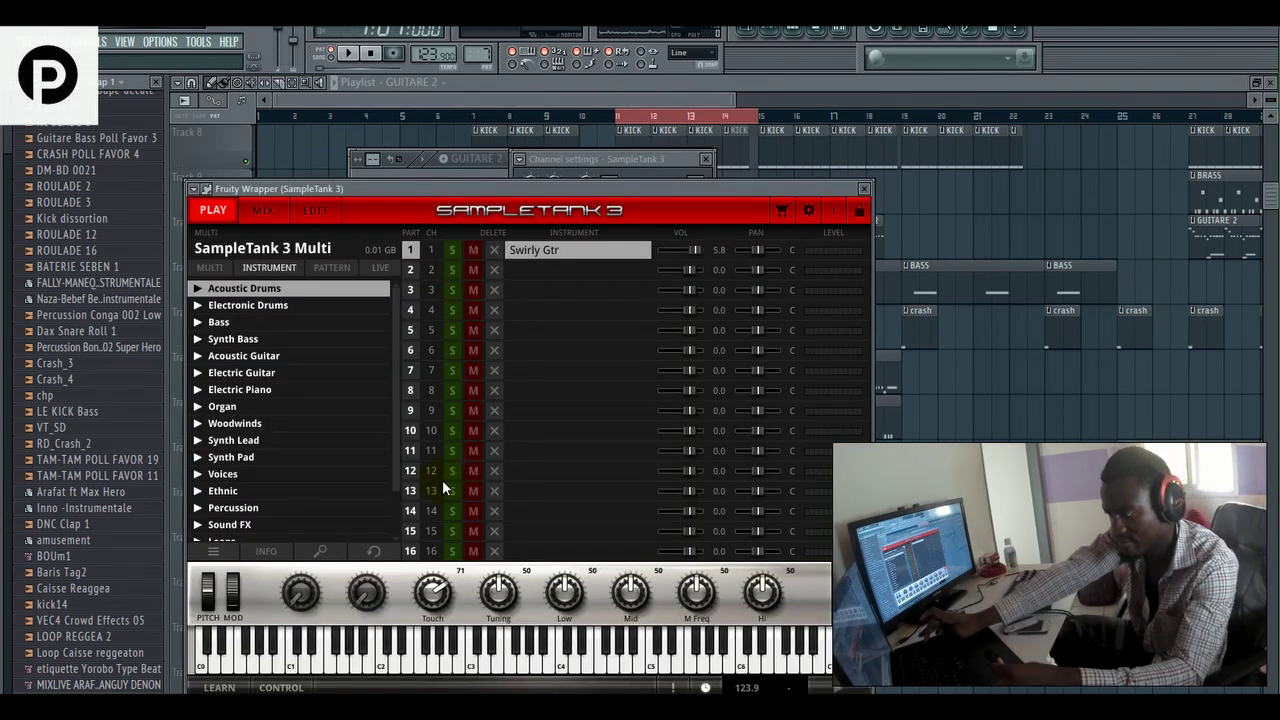
click(606, 673)
click(496, 664)
click(530, 665)
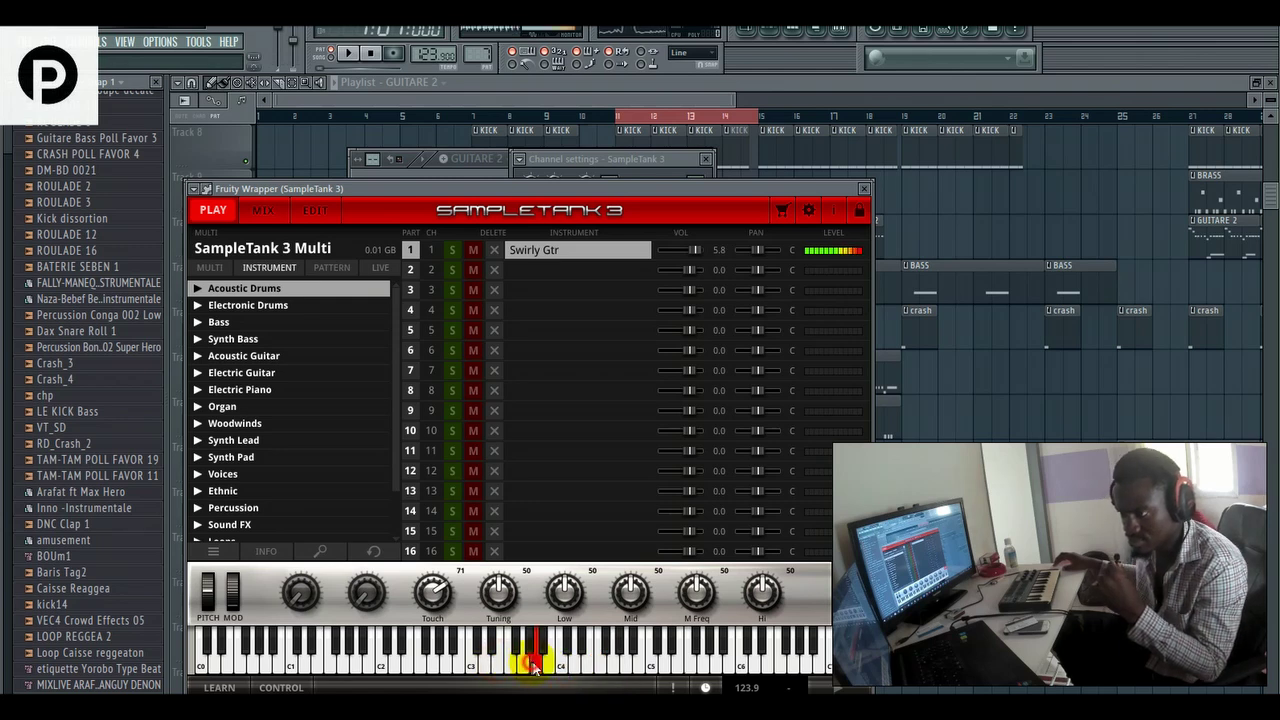
Open the SampleTank 3 notes of GUITARE 2 in the piano roll and listen to the pattern.
click(772, 33)
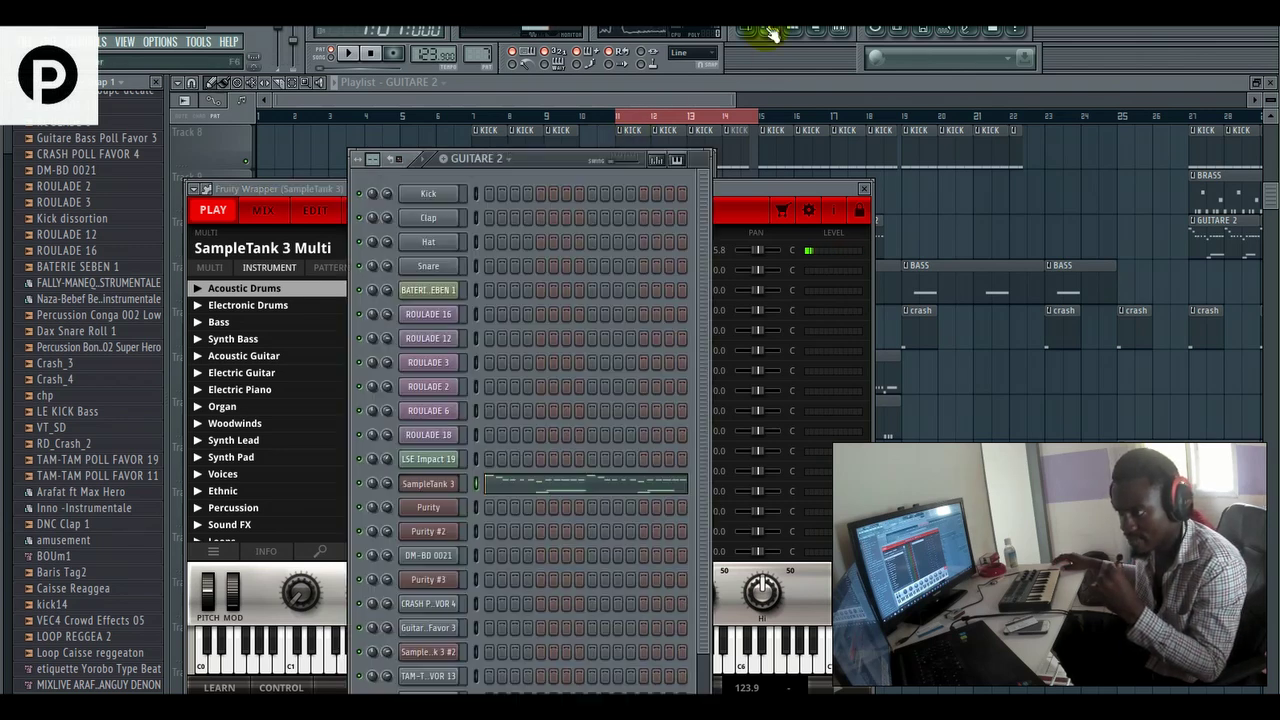
click(575, 482)
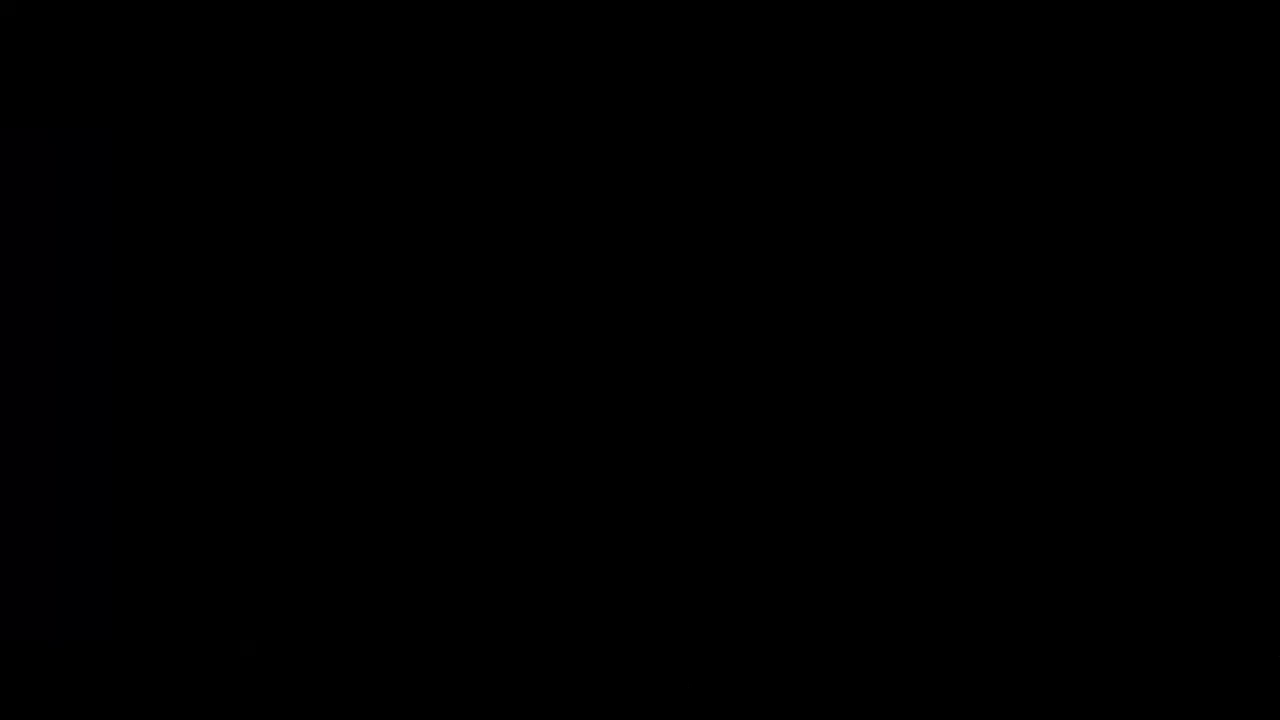
click(348, 53)
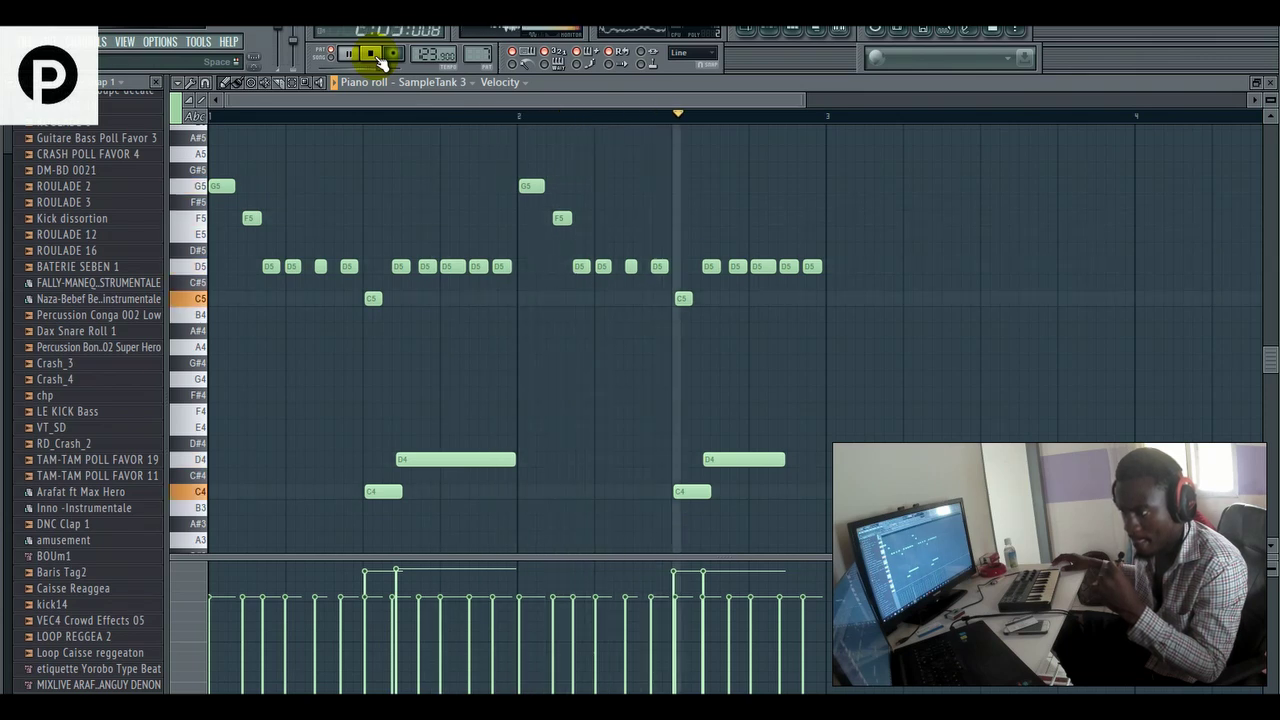
click(371, 55)
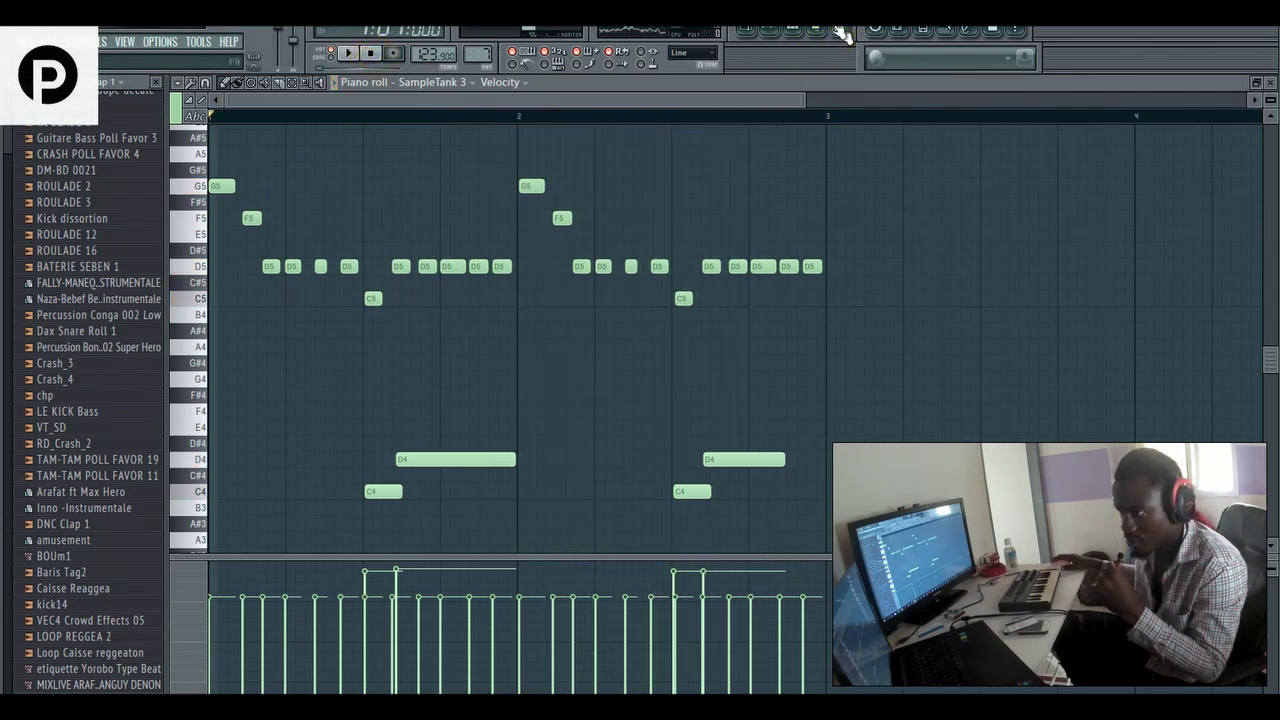
Link the SampleTank 3 channel to mixer track 1.
click(837, 38)
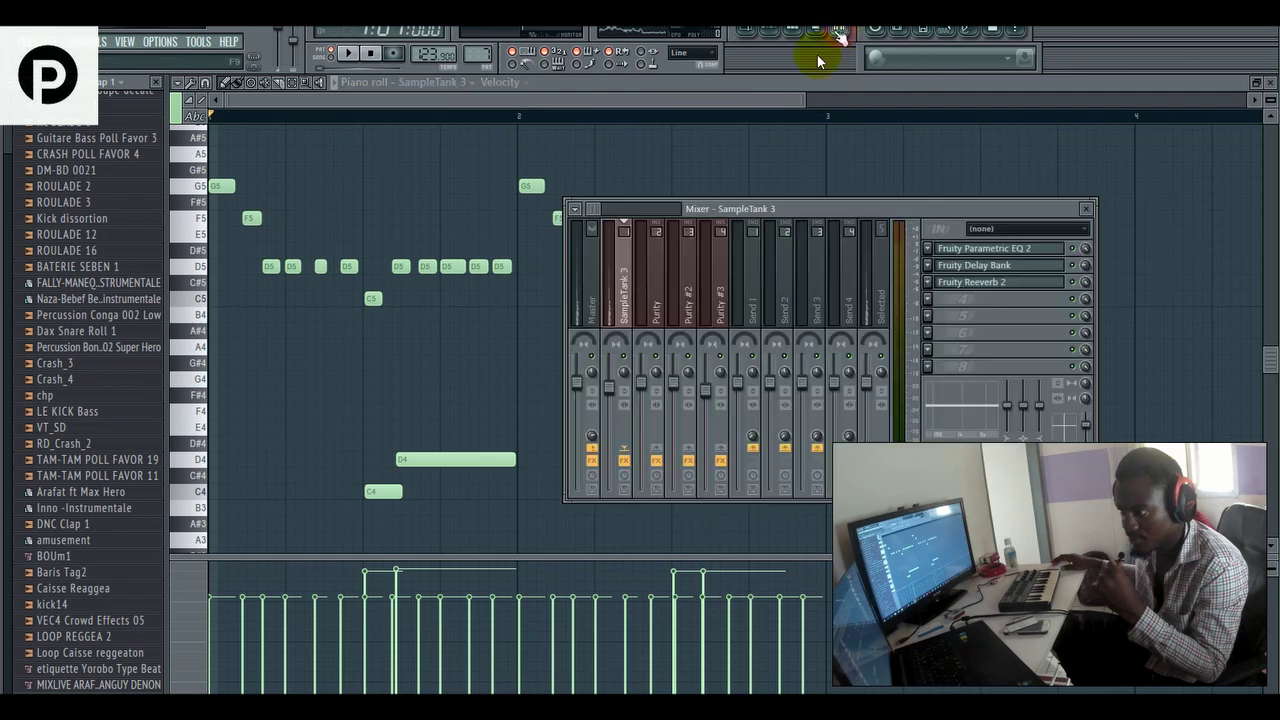
right_click(625, 272)
mouse_move(700, 276)
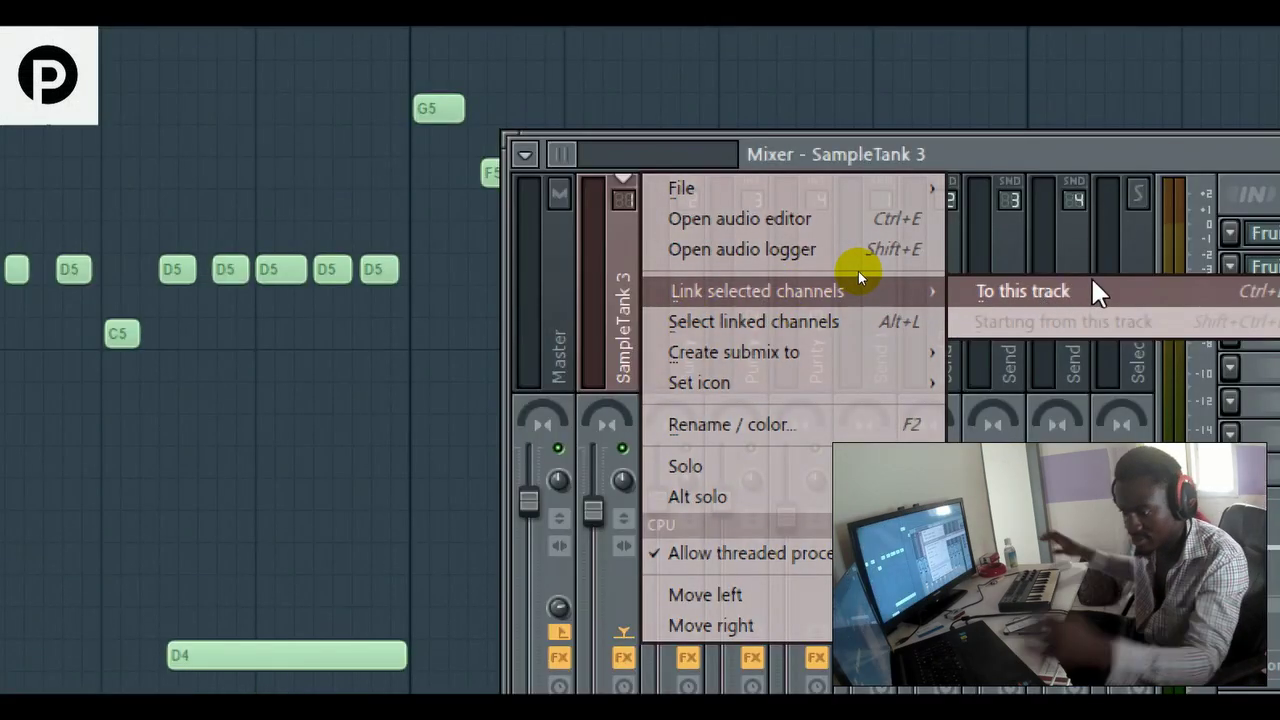
click(1097, 291)
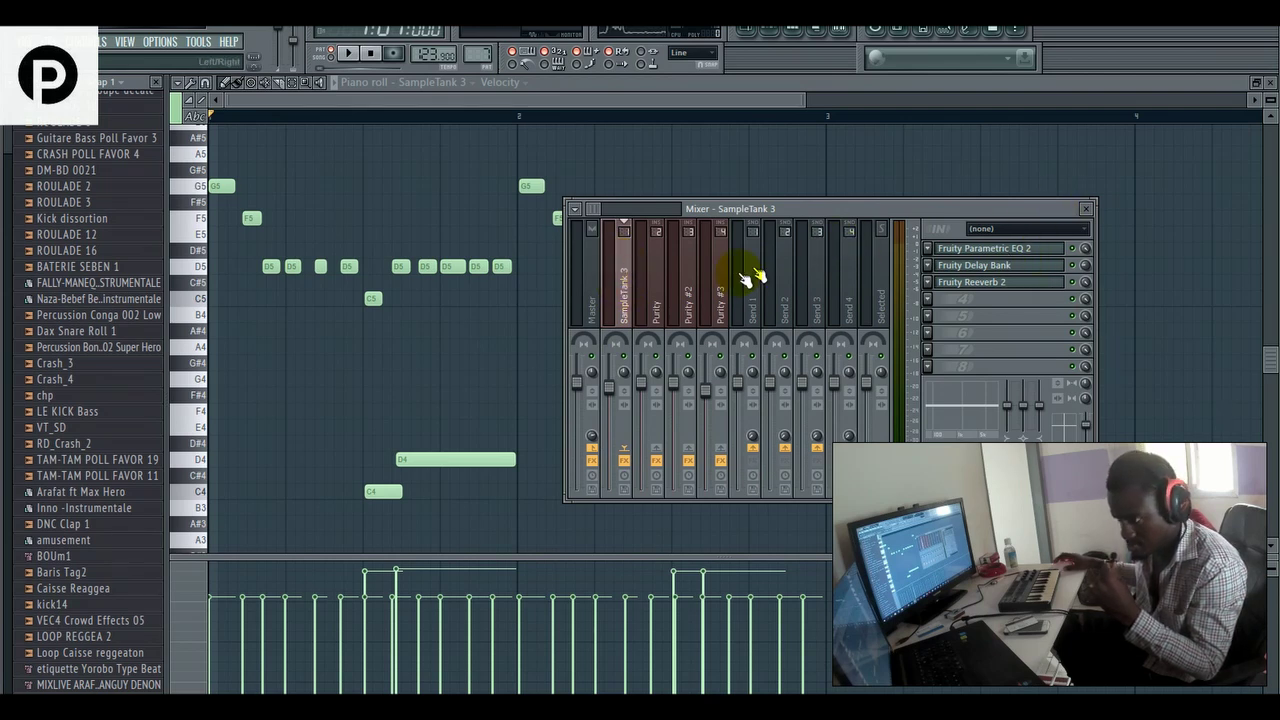
Load Edison into effect slot 4 of the SampleTank 3 mixer track and record two passes of the pattern in On Play mode.
click(945, 297)
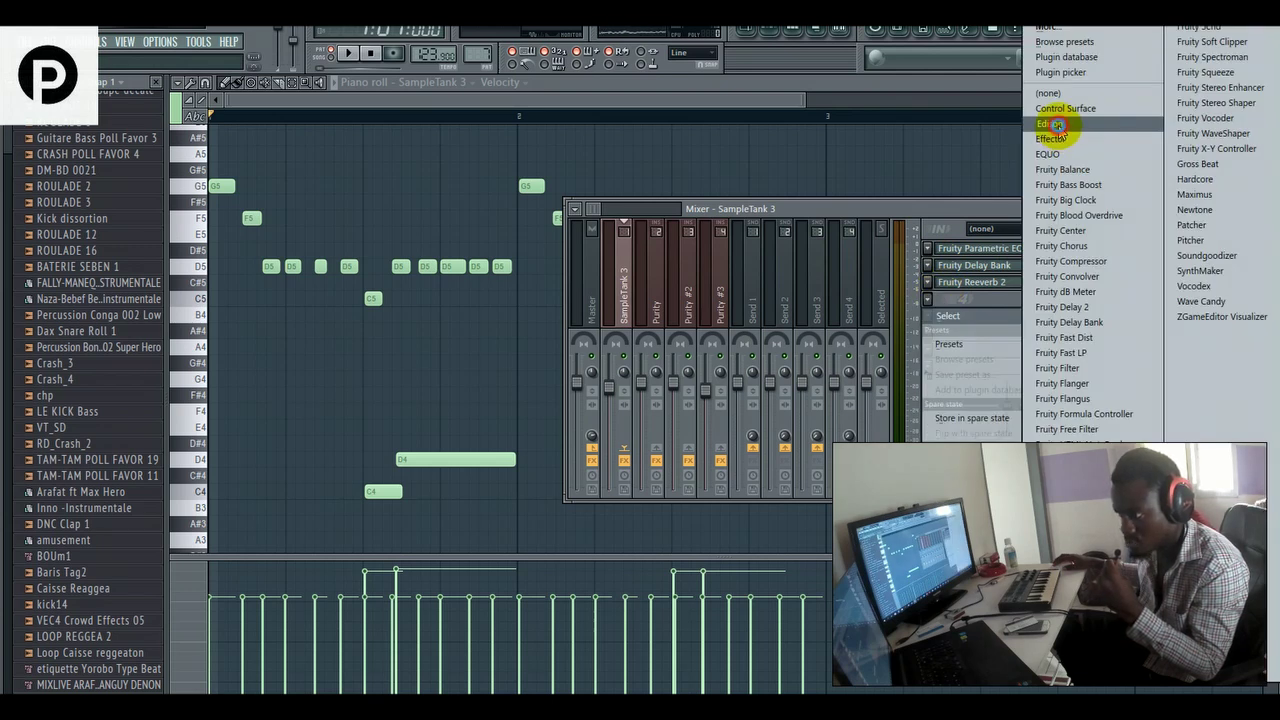
click(1058, 125)
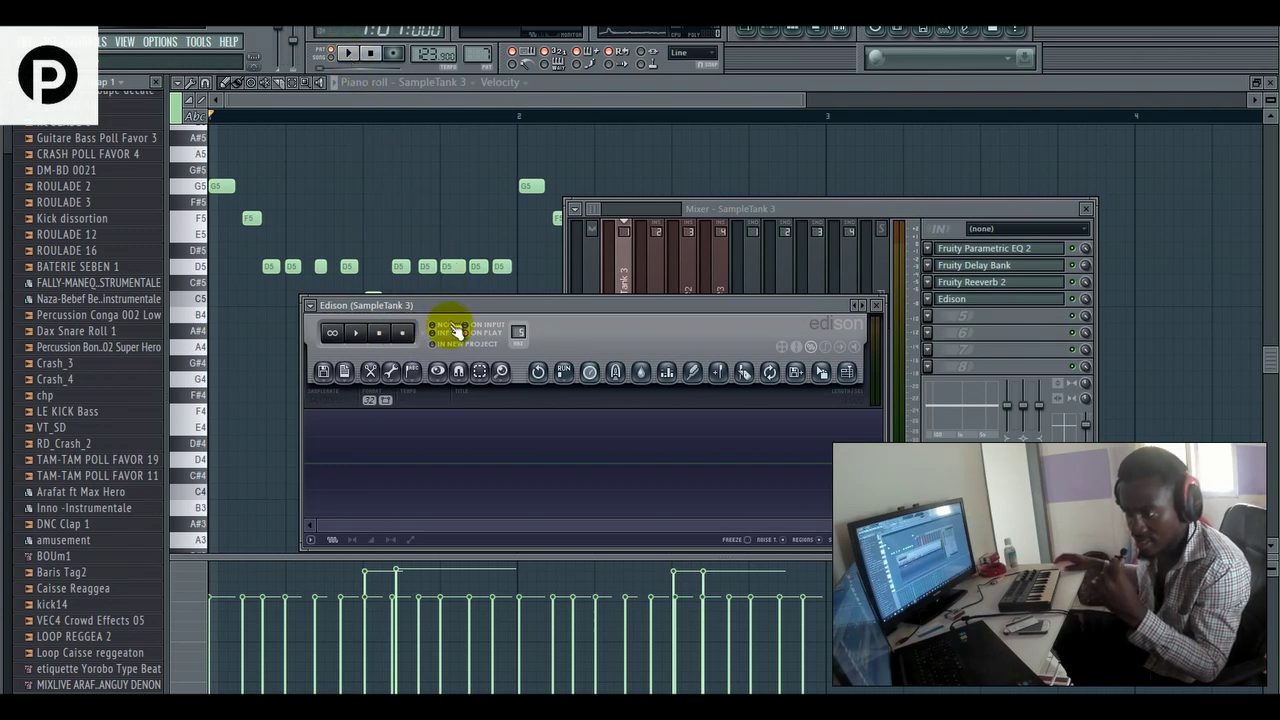
click(406, 336)
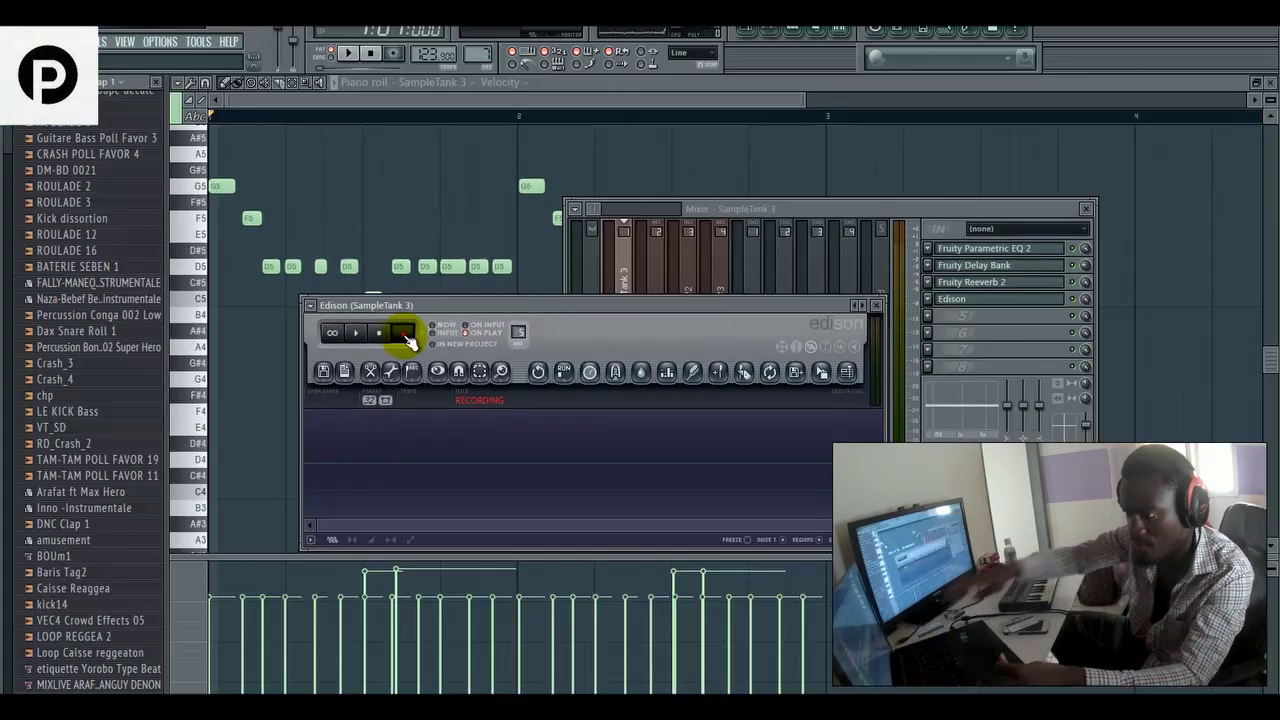
click(350, 58)
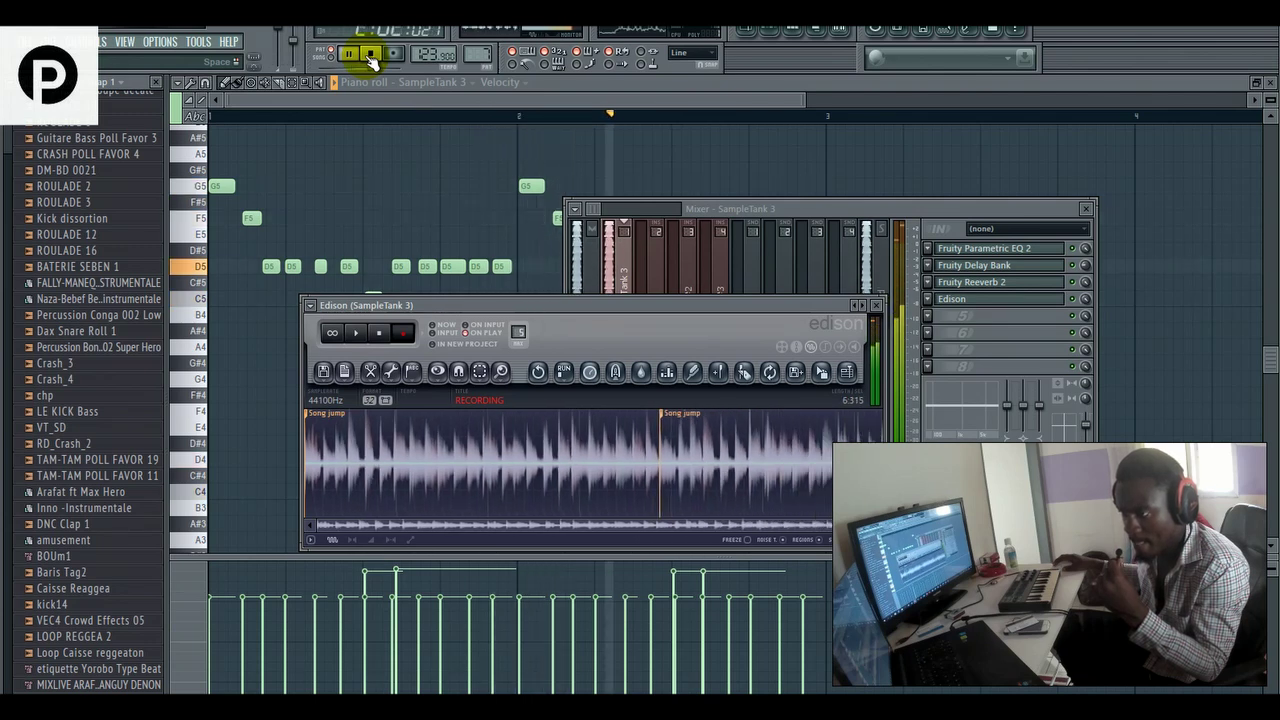
click(370, 55)
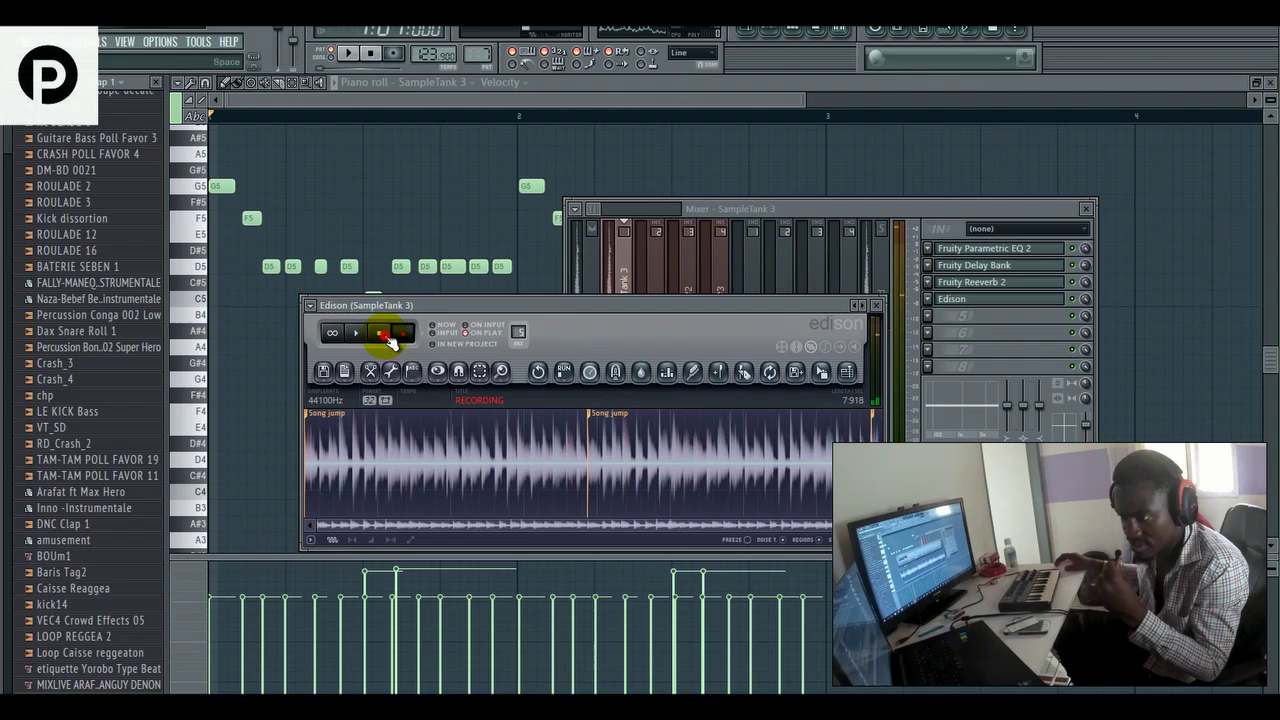
click(384, 335)
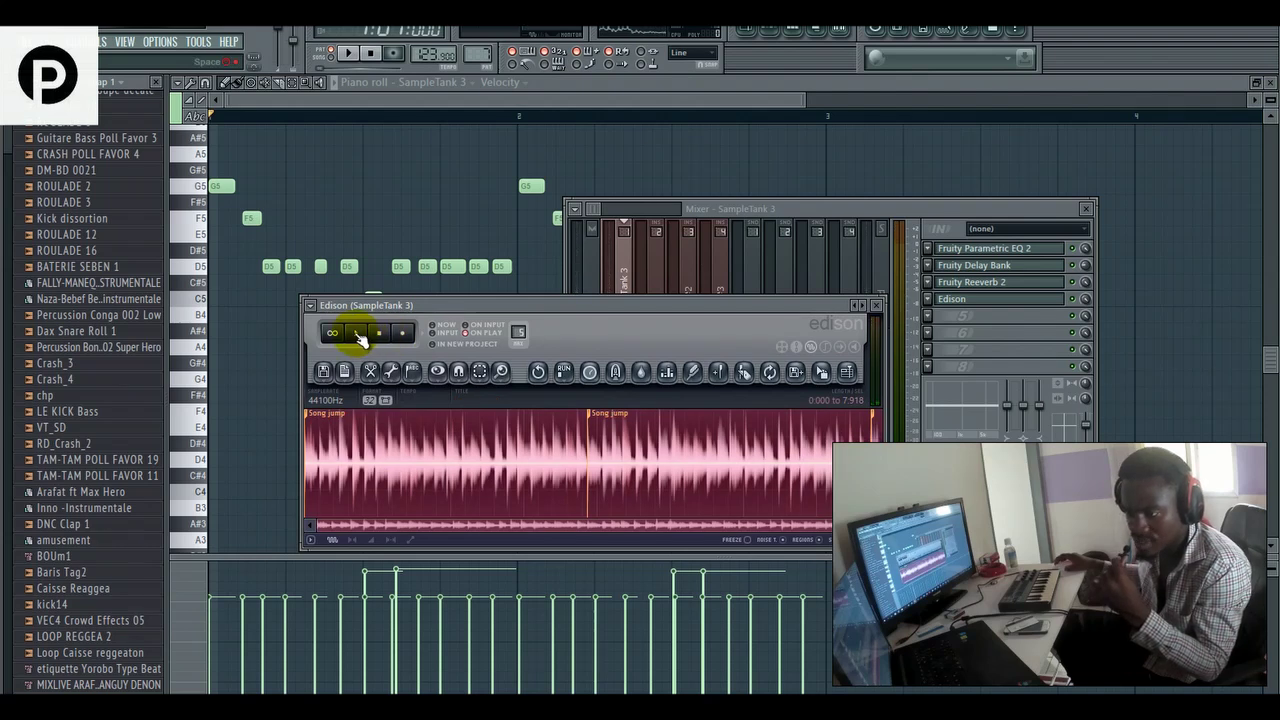
Cut the second repetition from the recording, from the second Song jump marker to the end.
double_click(590, 499)
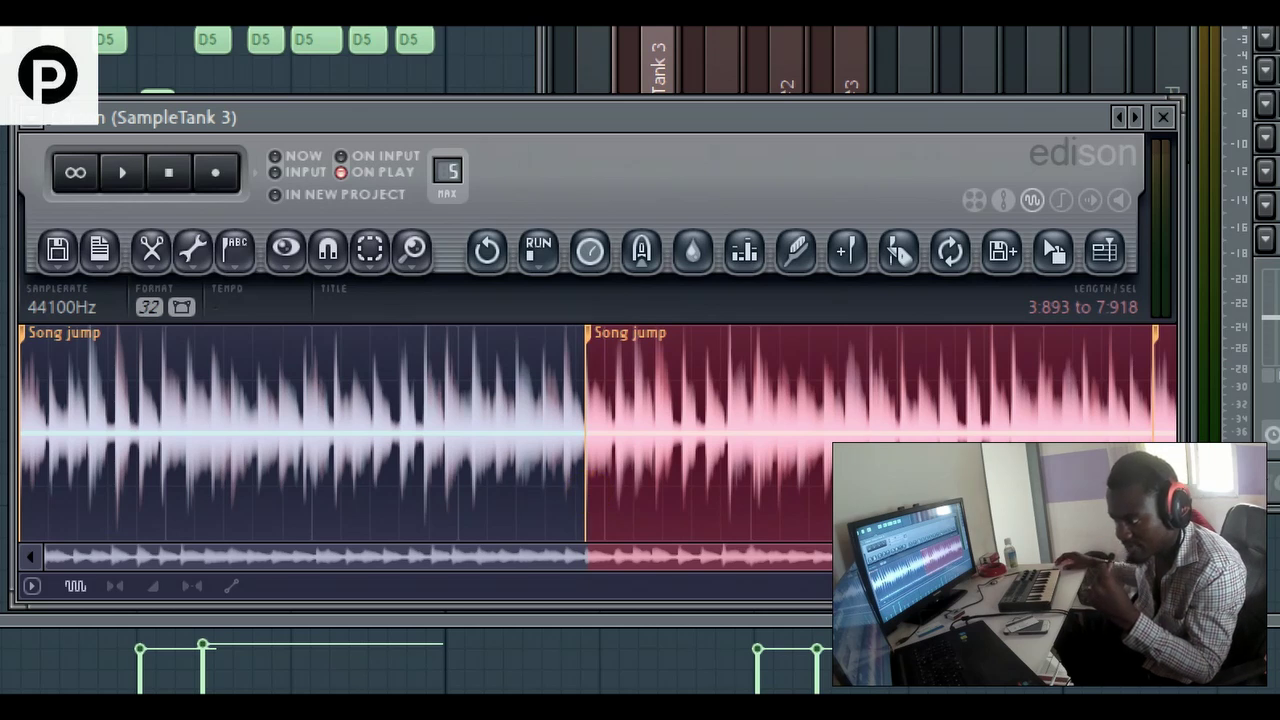
click(150, 258)
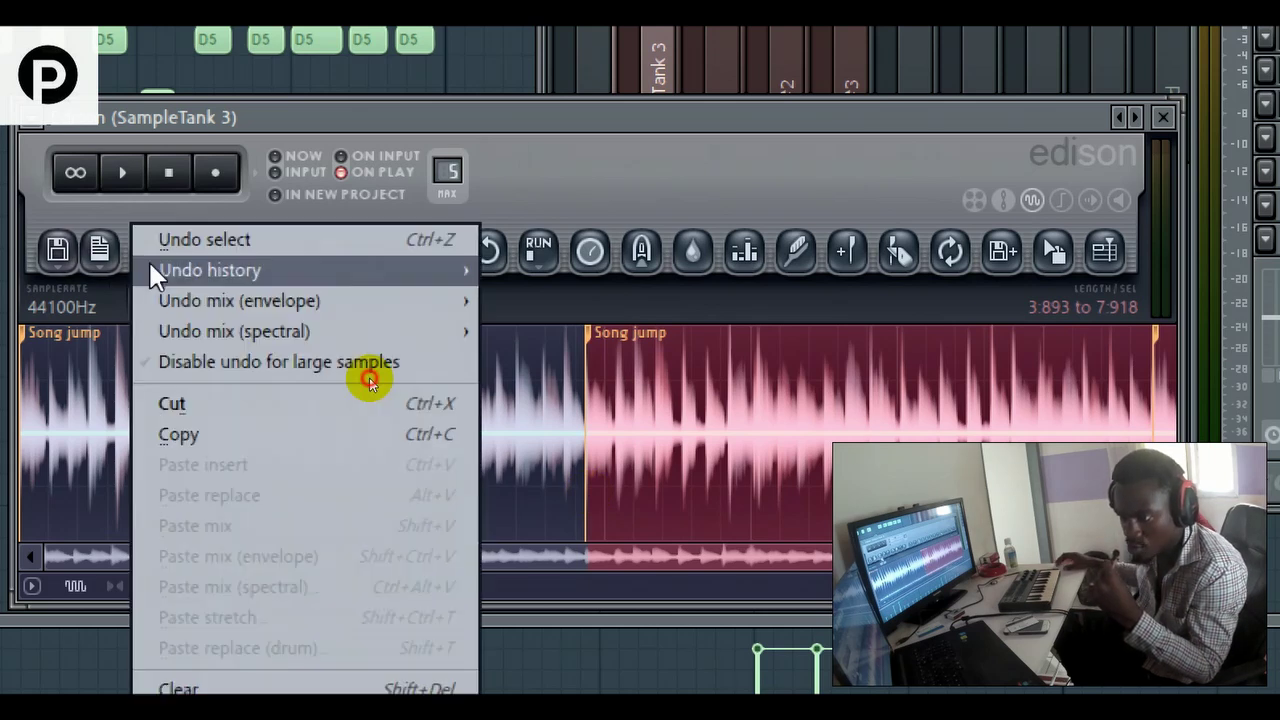
click(228, 412)
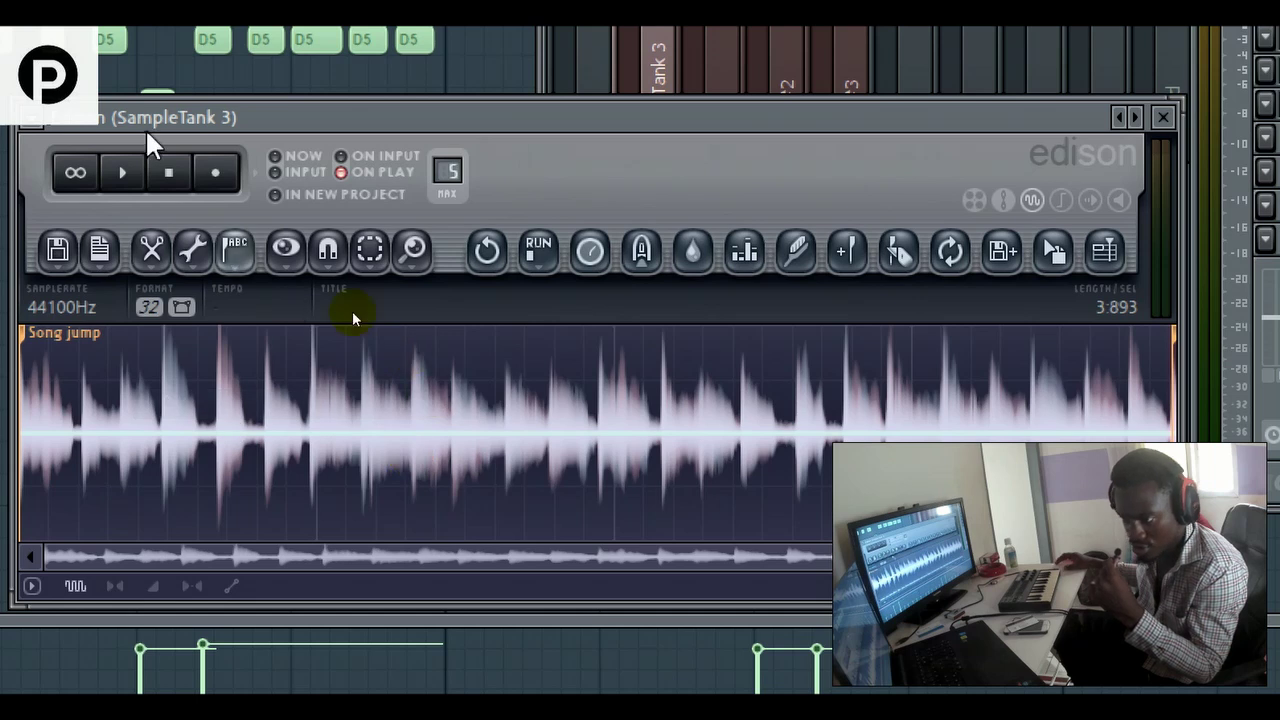
Check the remaining audio as a loop and cut its short tail from 3:871 to 3:893.
click(115, 175)
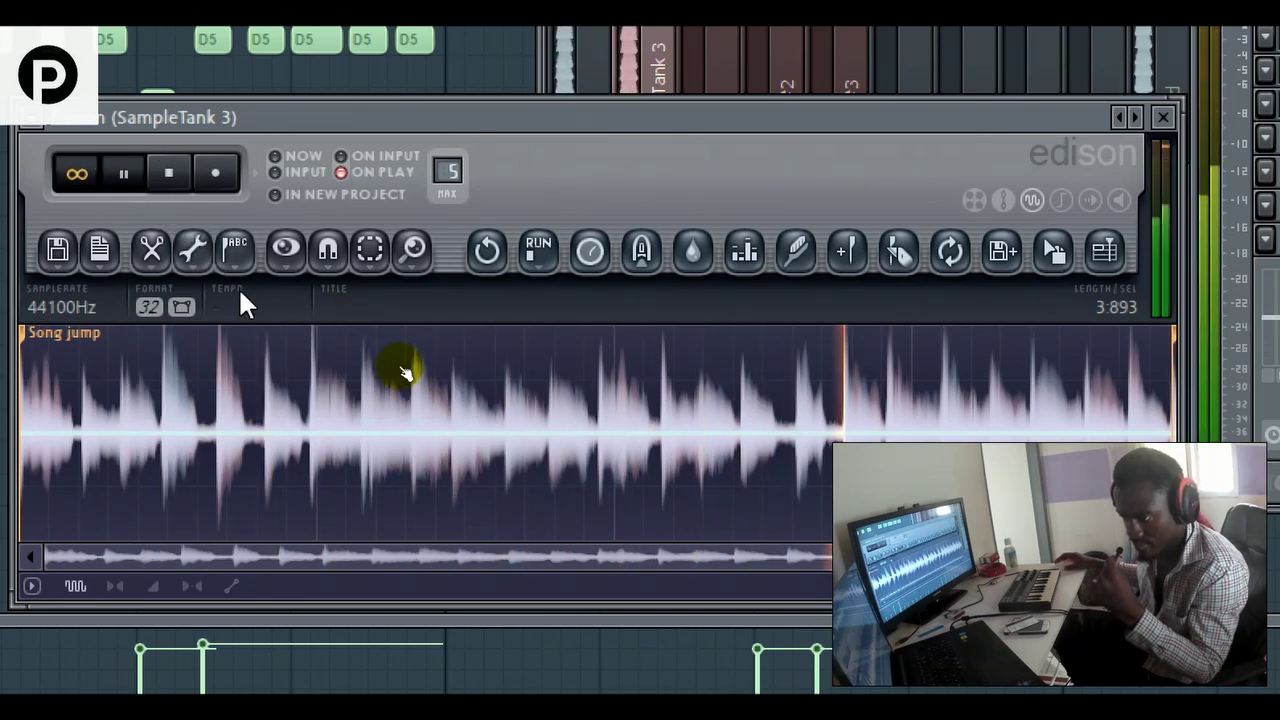
click(168, 175)
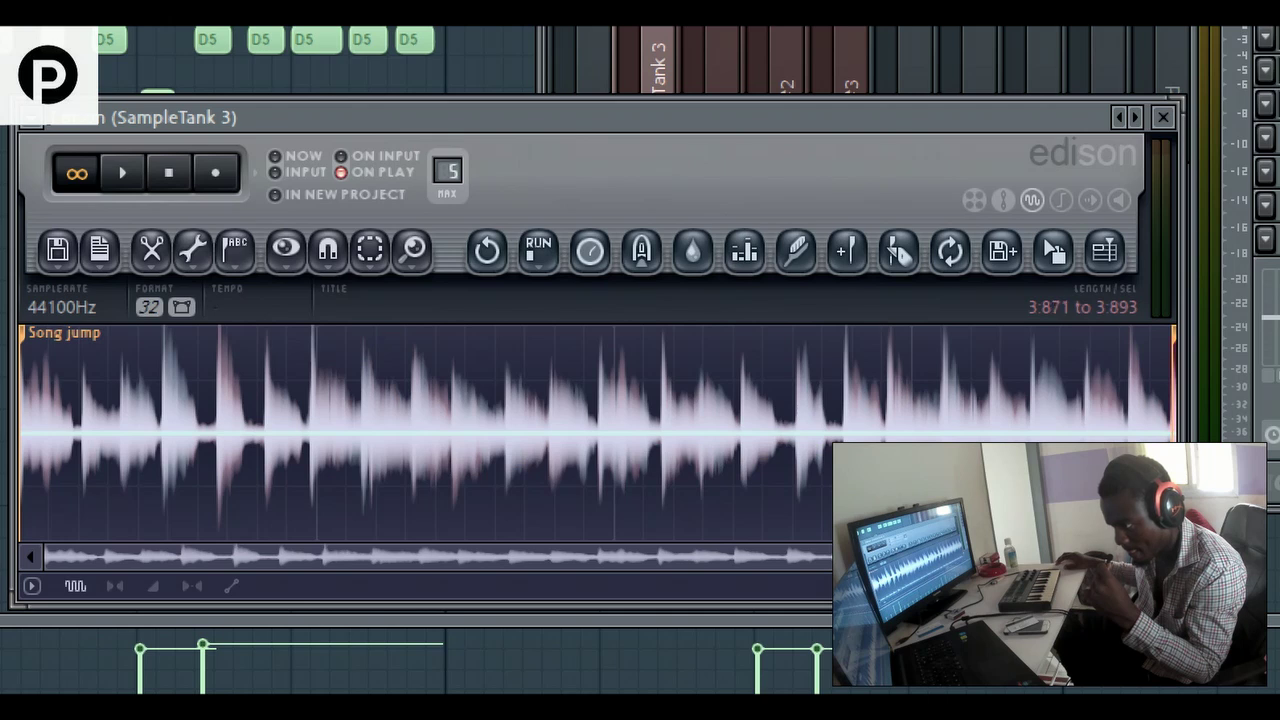
click(151, 250)
click(172, 404)
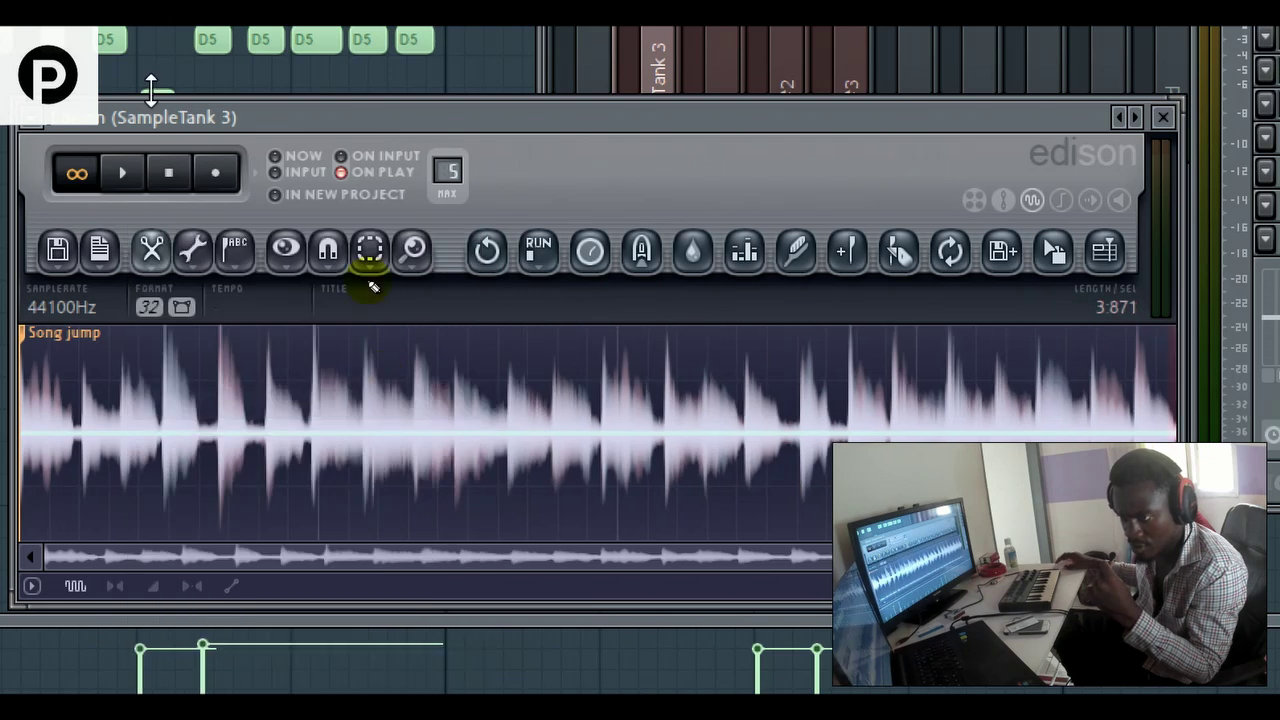
Listen to the trimmed recording in a loop in Edison, and stop it.
click(140, 174)
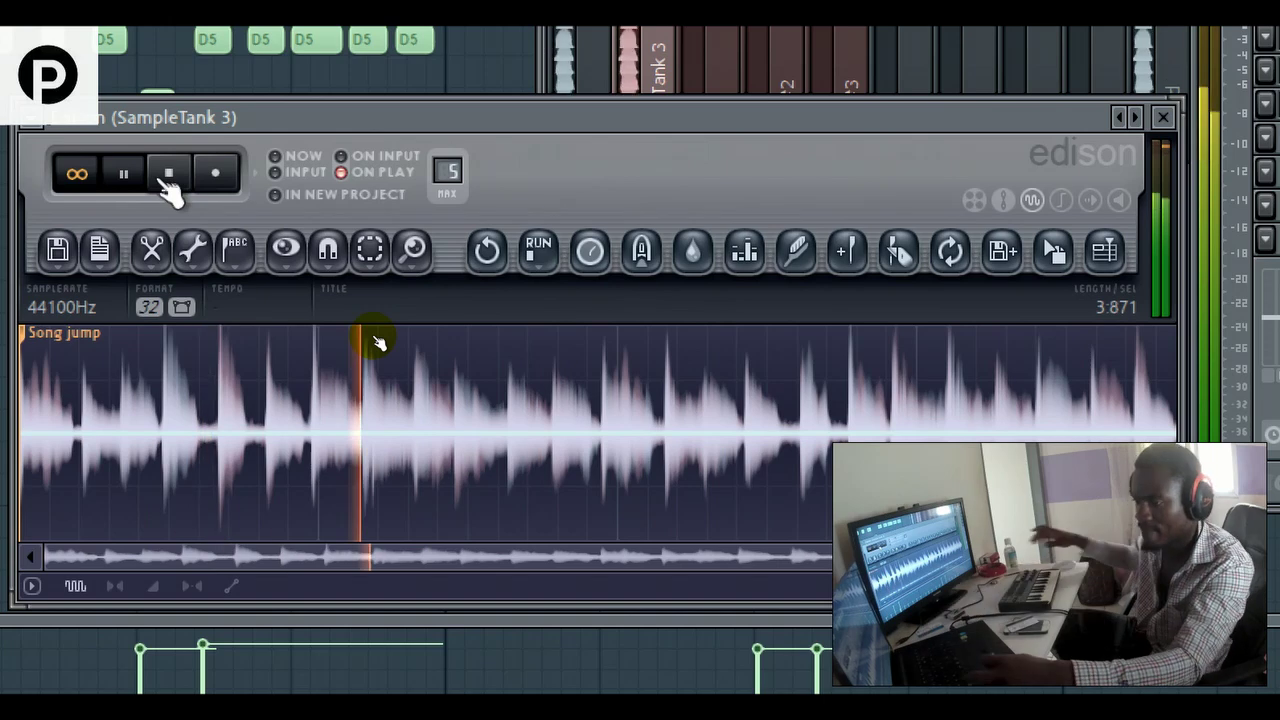
key(super)
key(super)
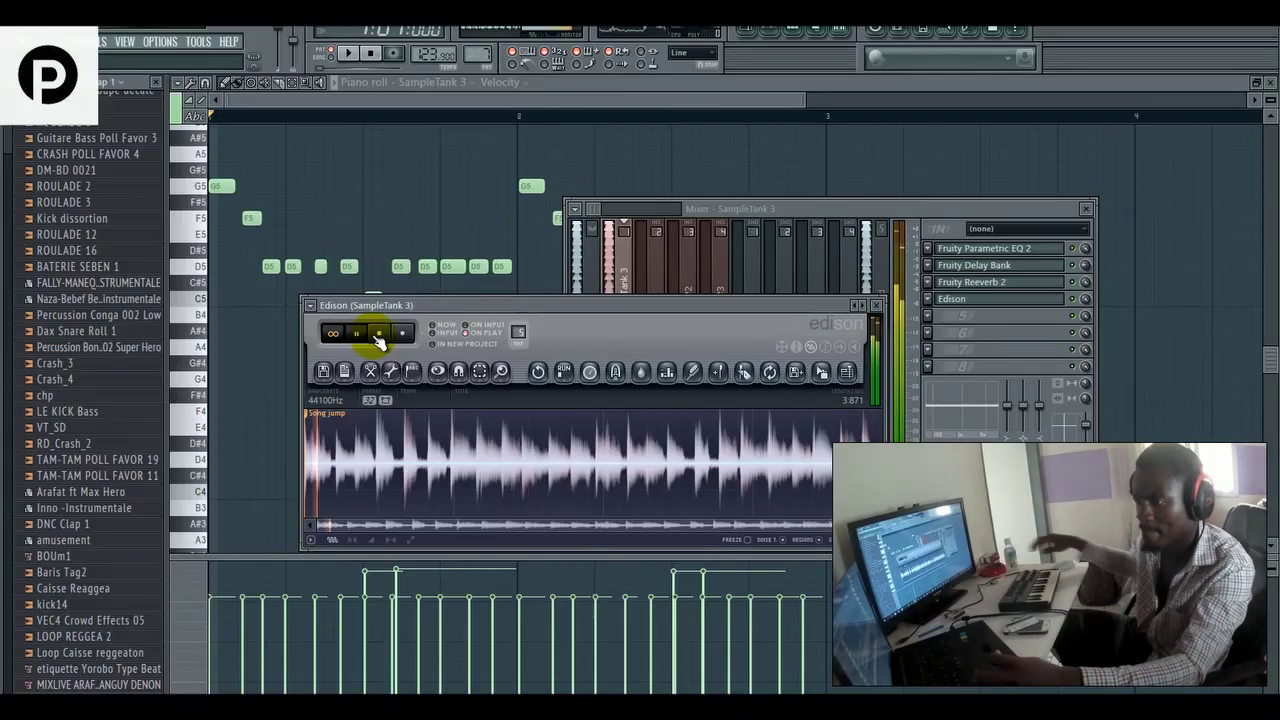
click(378, 334)
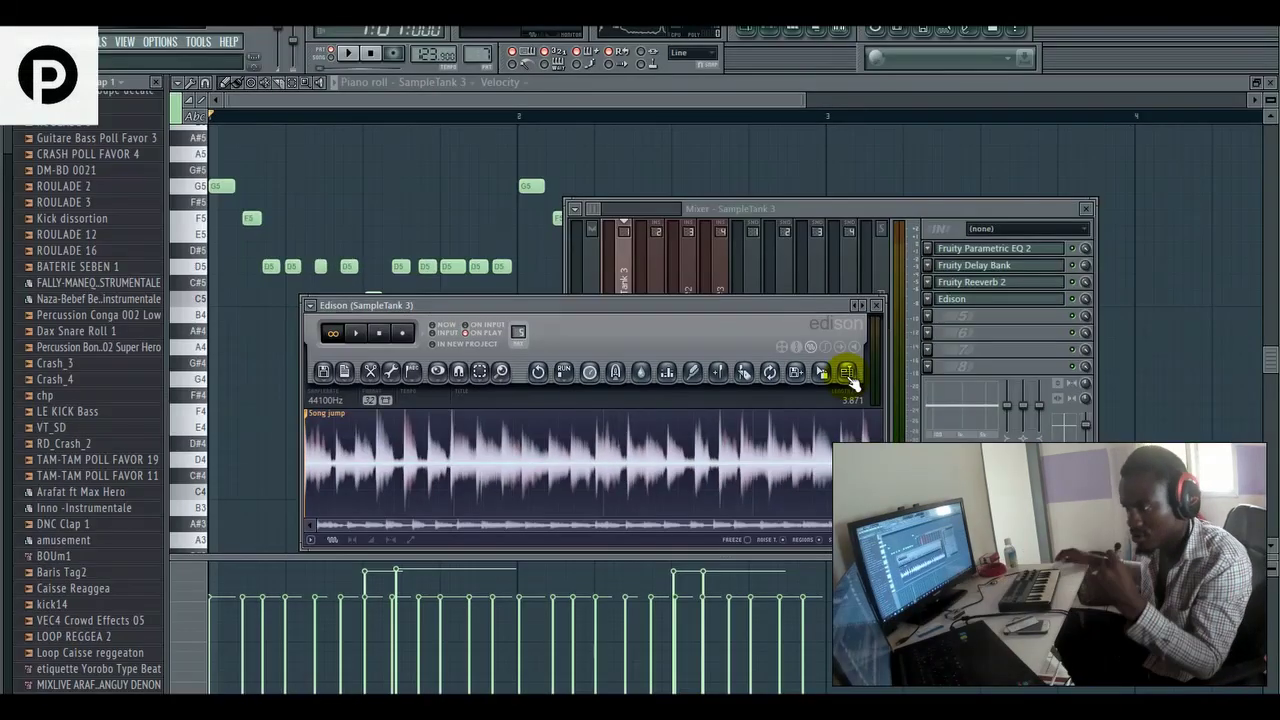
Send the trimmed recording from Edison to the playlist as an audio clip.
click(847, 372)
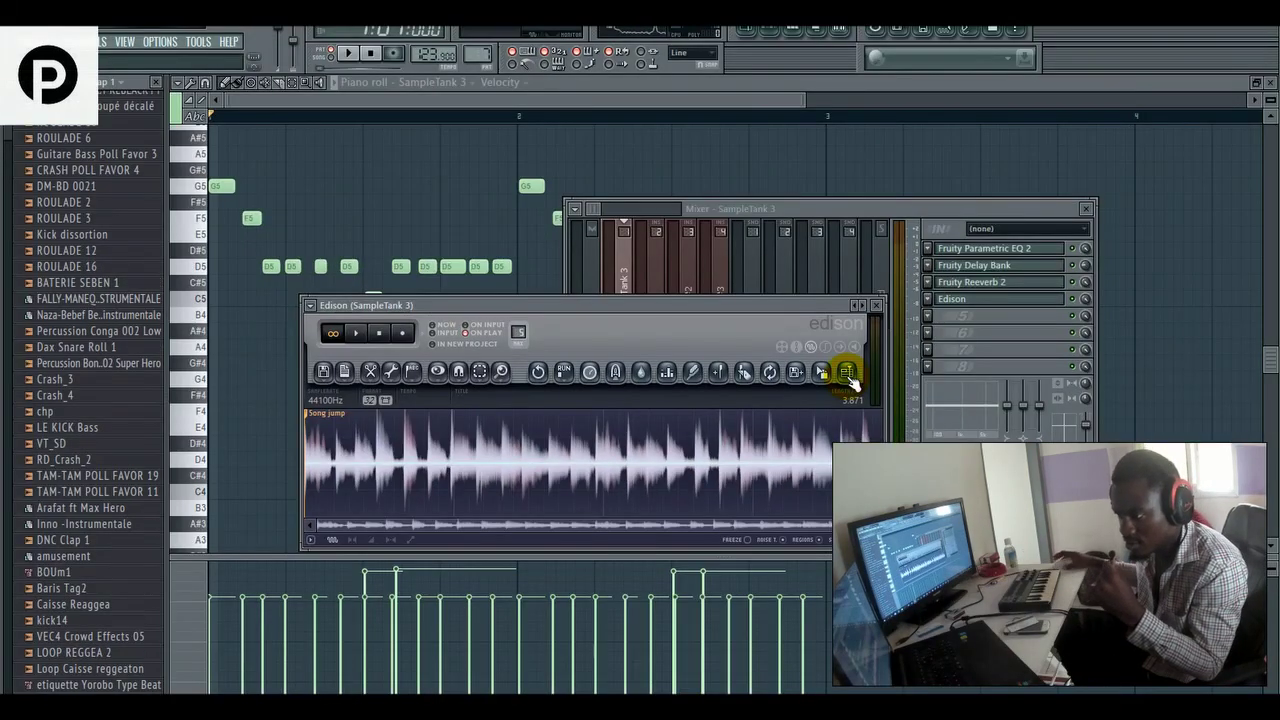
click(748, 32)
scroll(369, 249, up, 7)
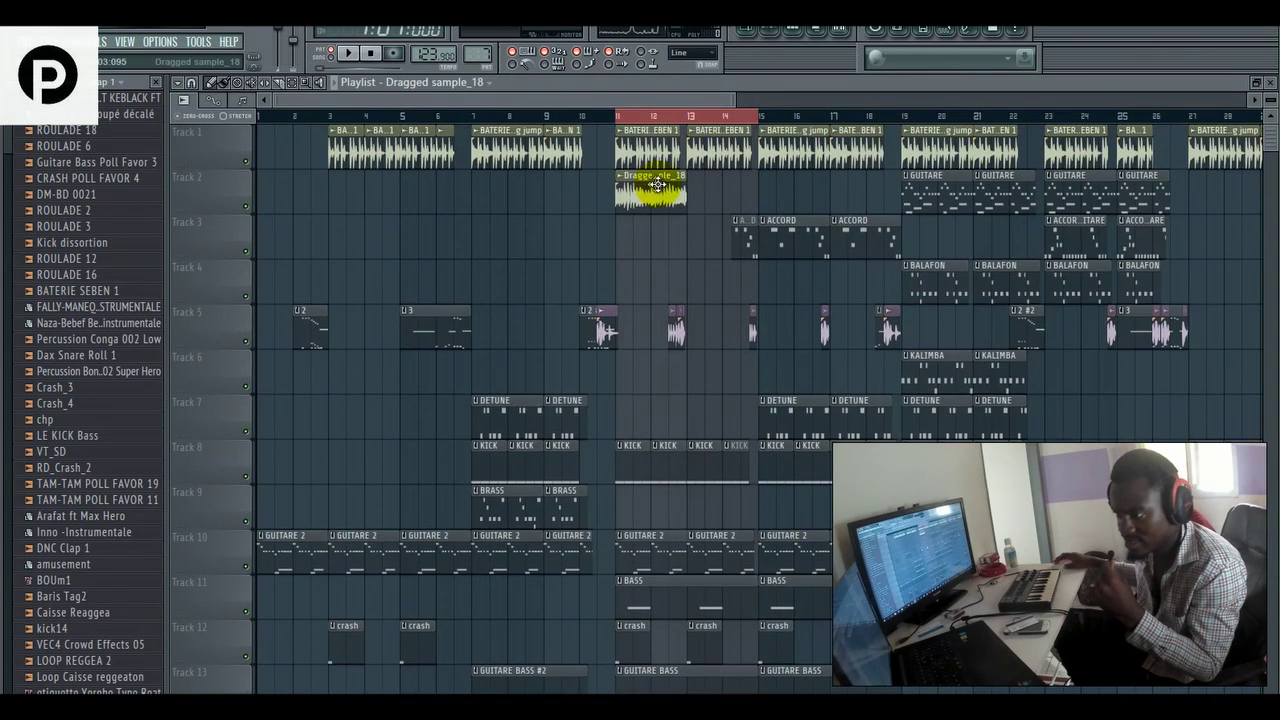
Move the new audio clip to bar 1 on Track 10, in place of the first GUITARE 2 clip.
click(652, 190)
drag(627, 201, 365, 234)
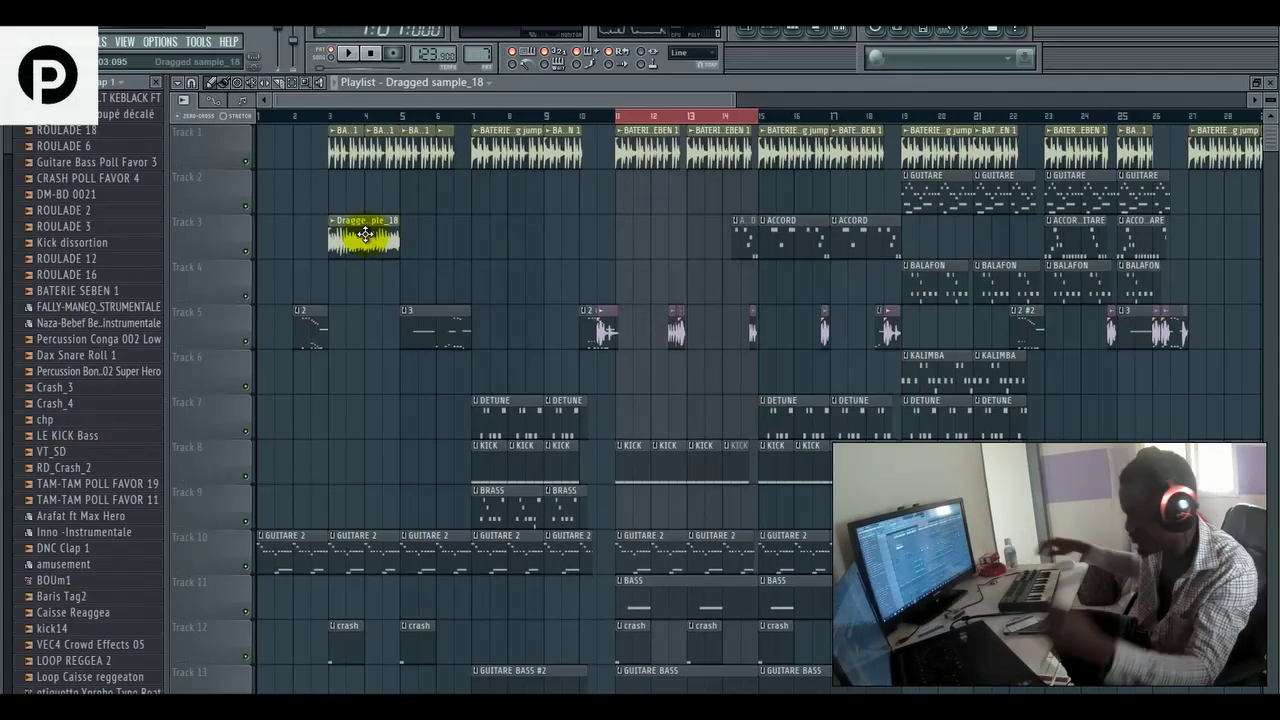
drag(365, 234, 297, 478)
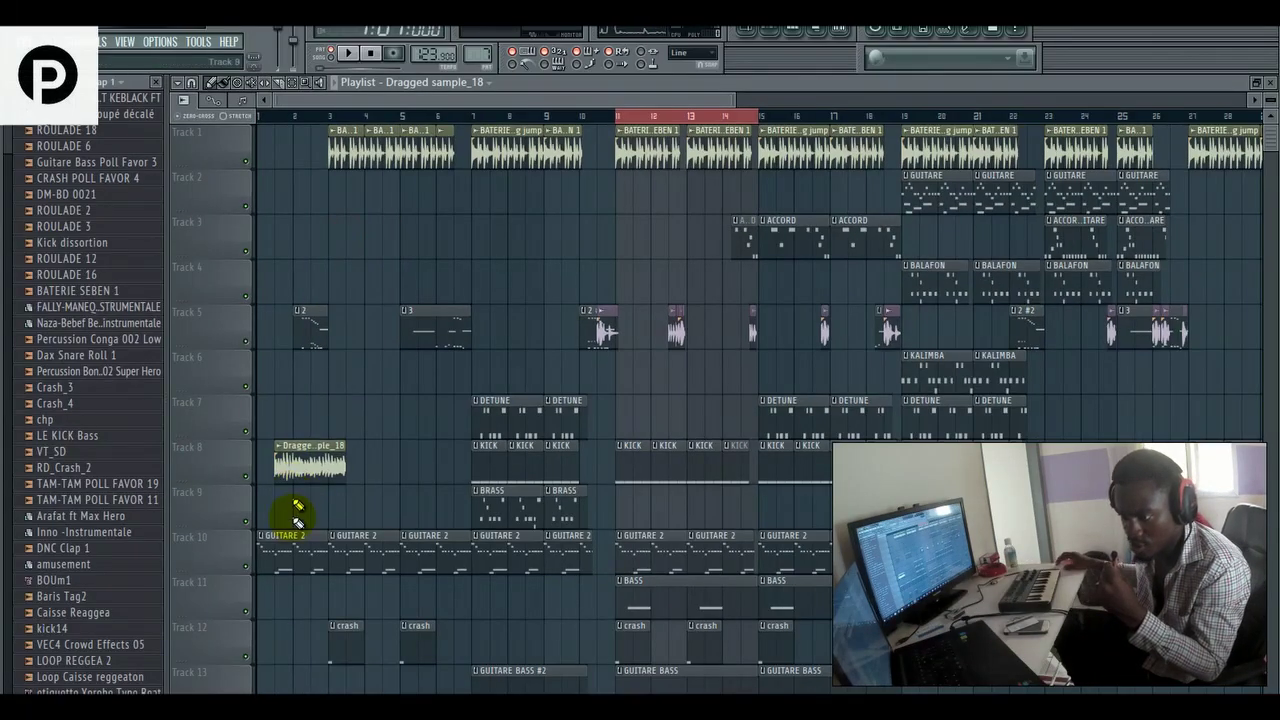
drag(293, 543, 280, 548)
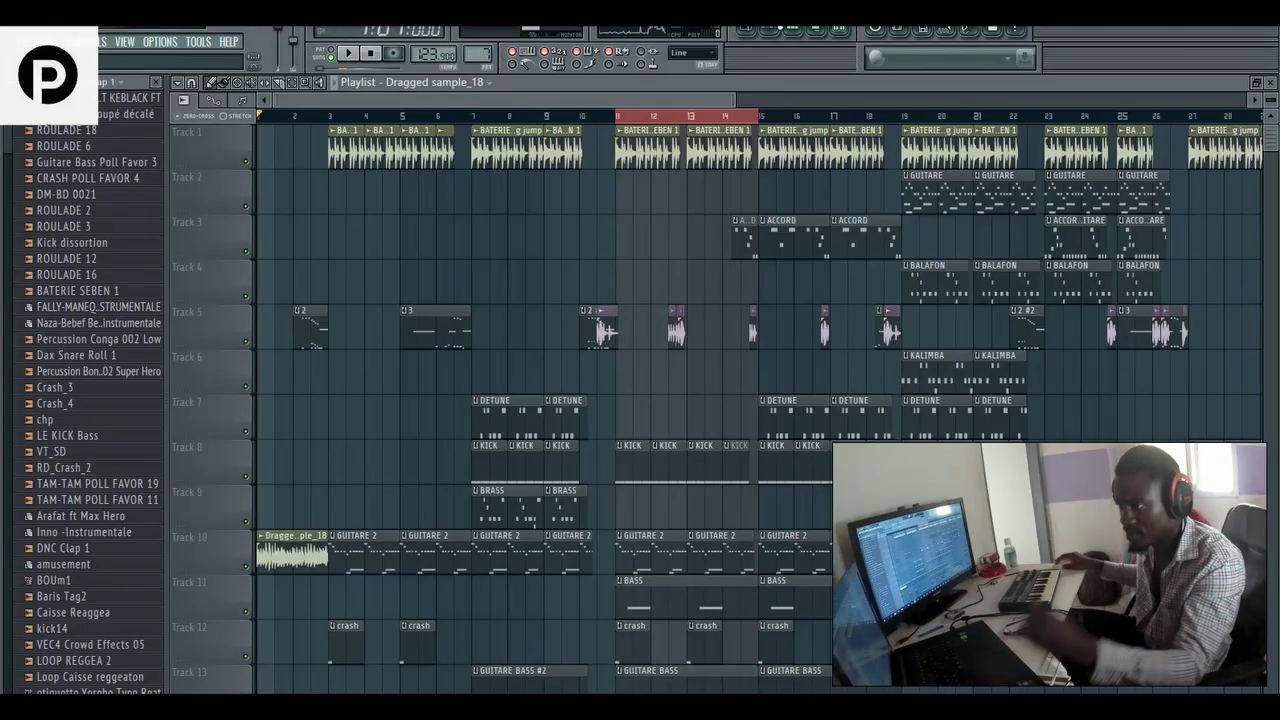
Bring up the channel rack and mixer, and play the song briefly to check the mixer tracks.
click(770, 33)
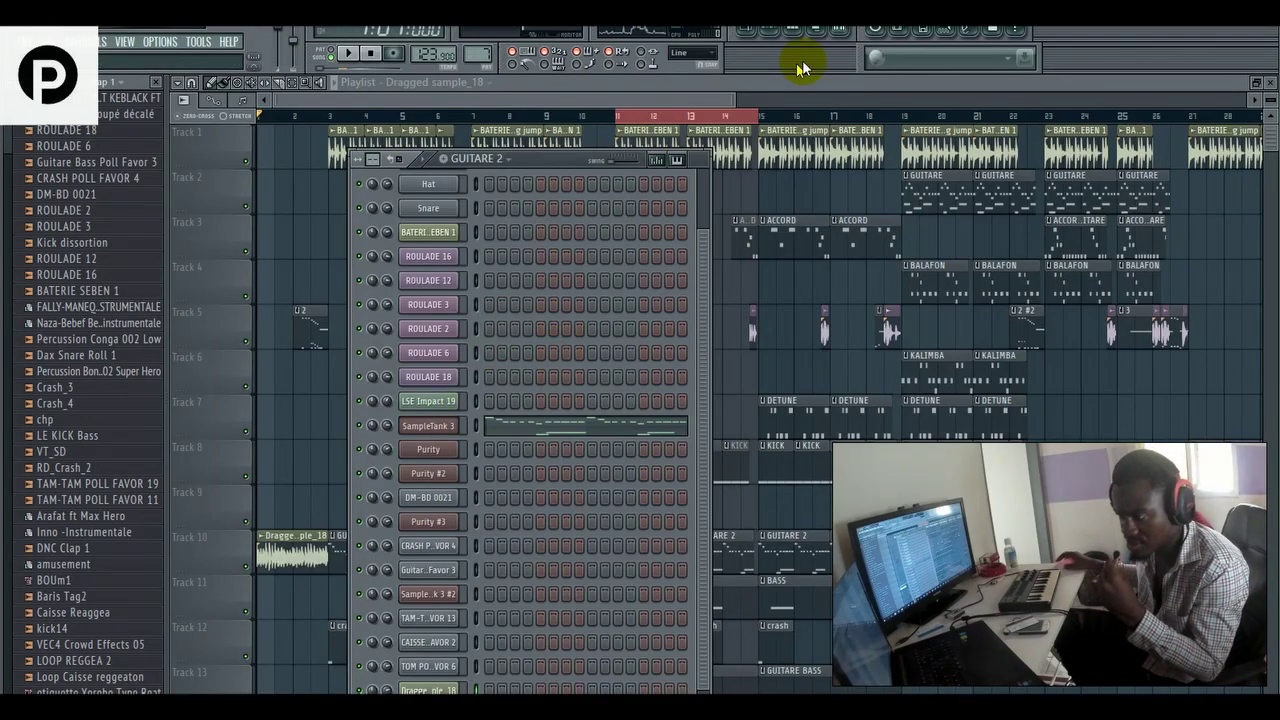
click(840, 33)
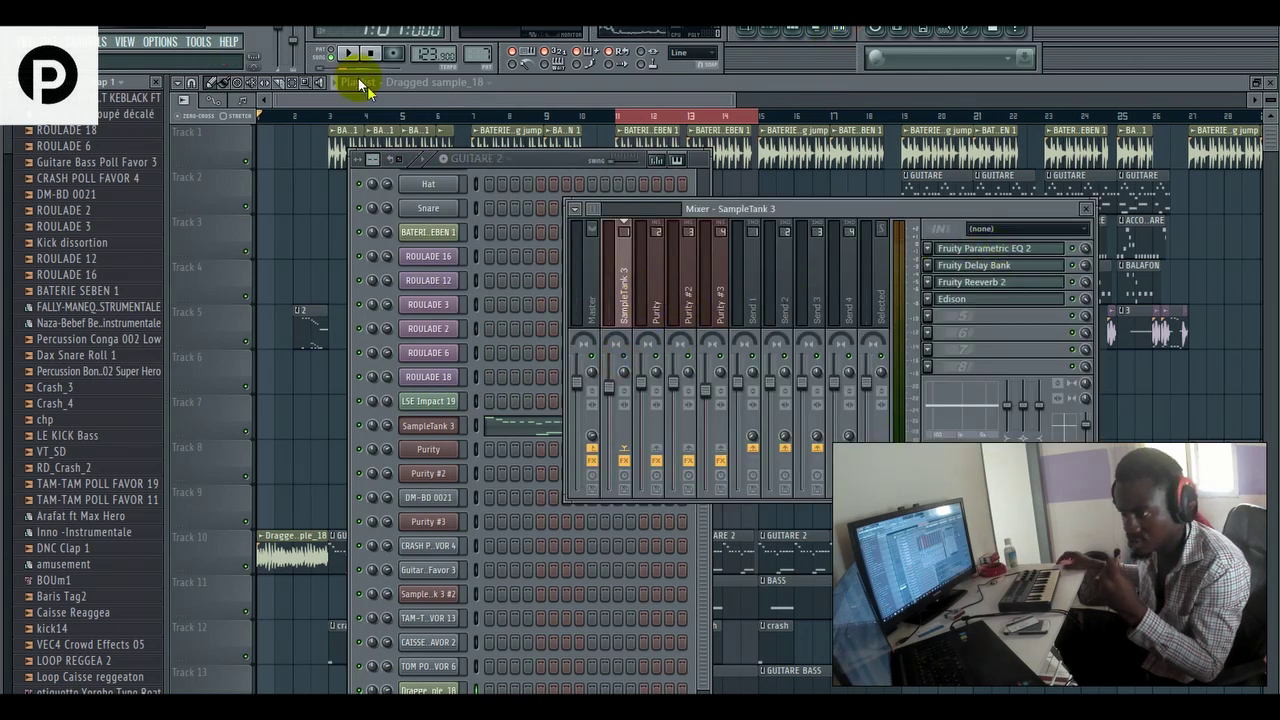
click(348, 54)
click(370, 54)
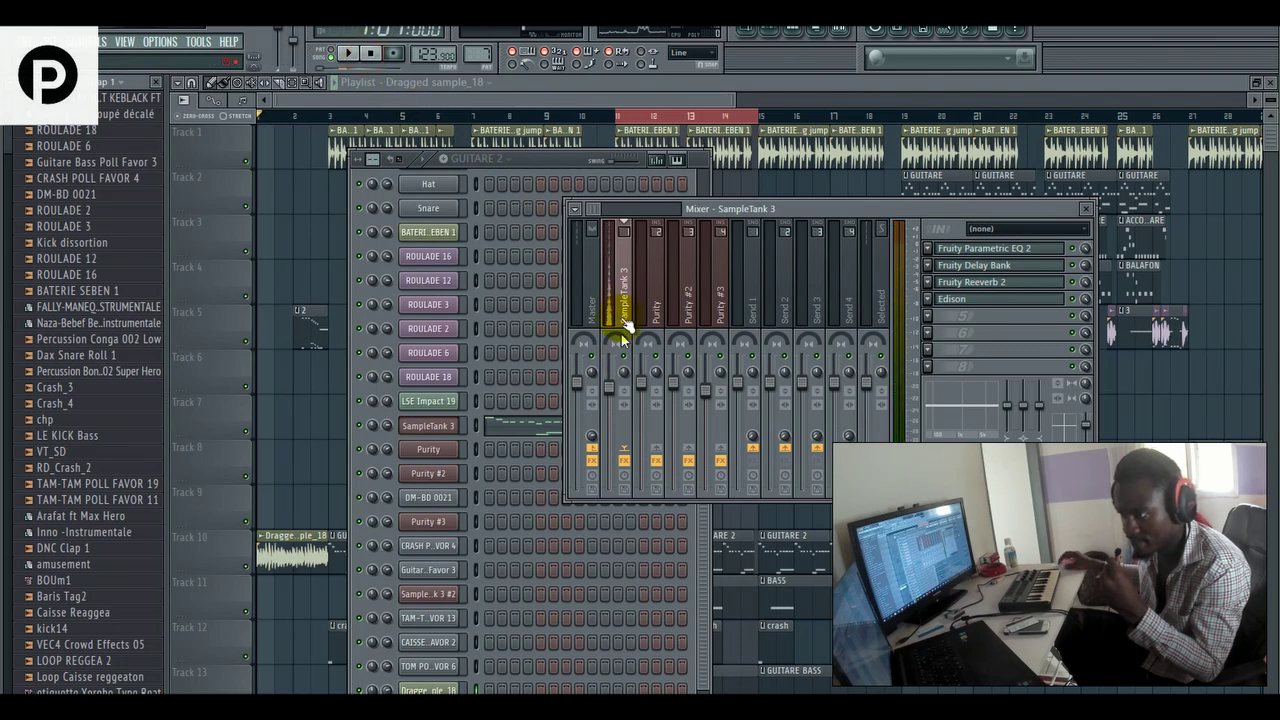
Link the Dragged sample_18 audio clip on Track 10 to the free mixer track Insert 8.
click(305, 530)
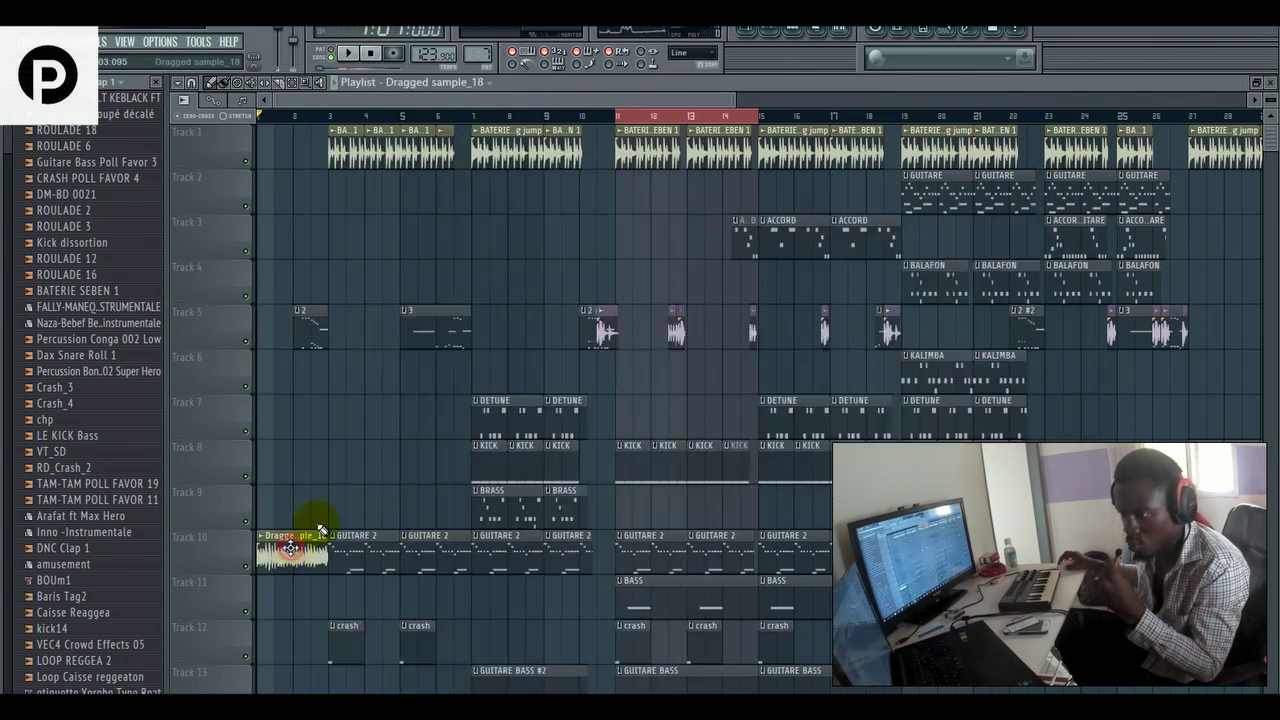
click(840, 35)
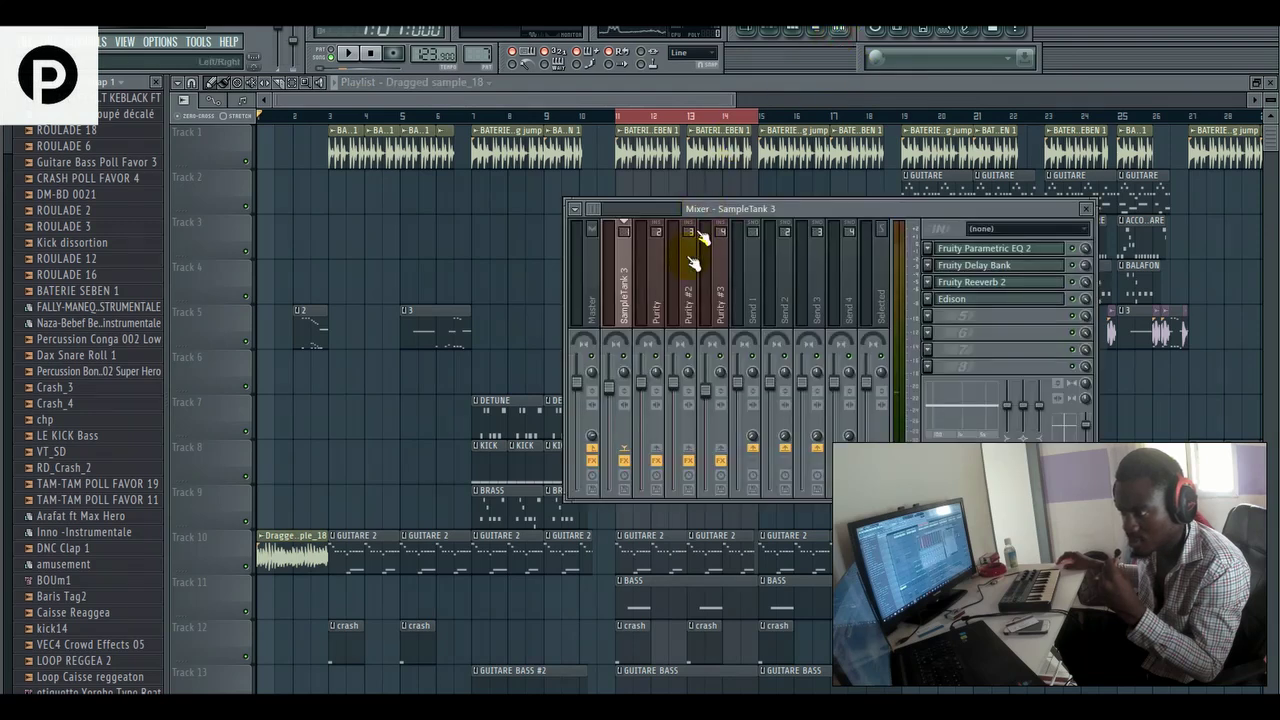
click(599, 213)
right_click(660, 258)
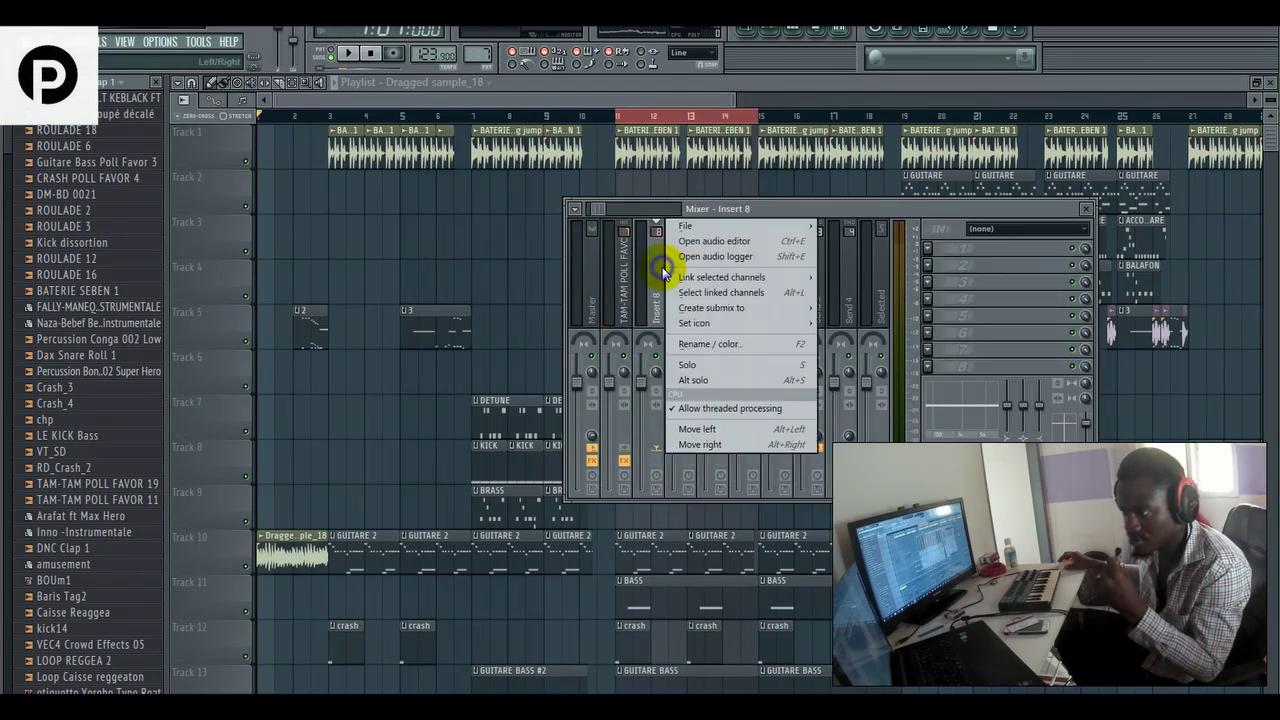
click(834, 278)
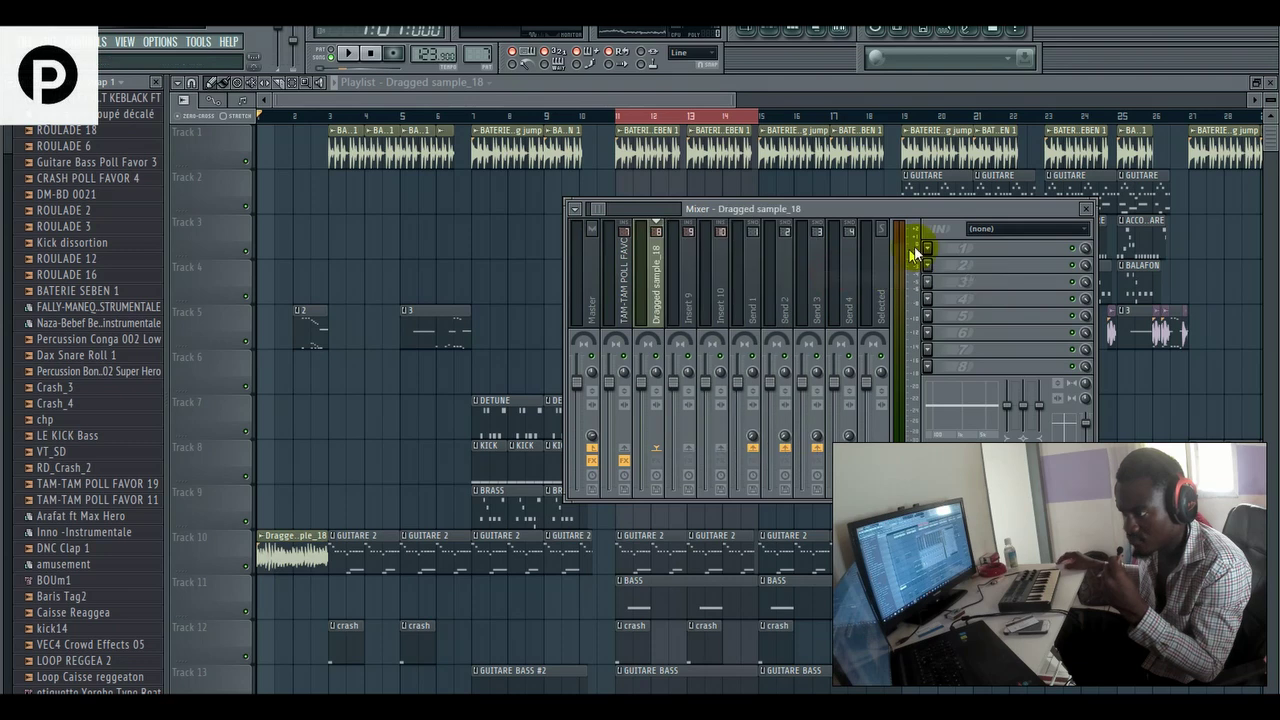
Load an effect plugin into the second effect slot of the Dragged sample_18 mixer track.
click(930, 265)
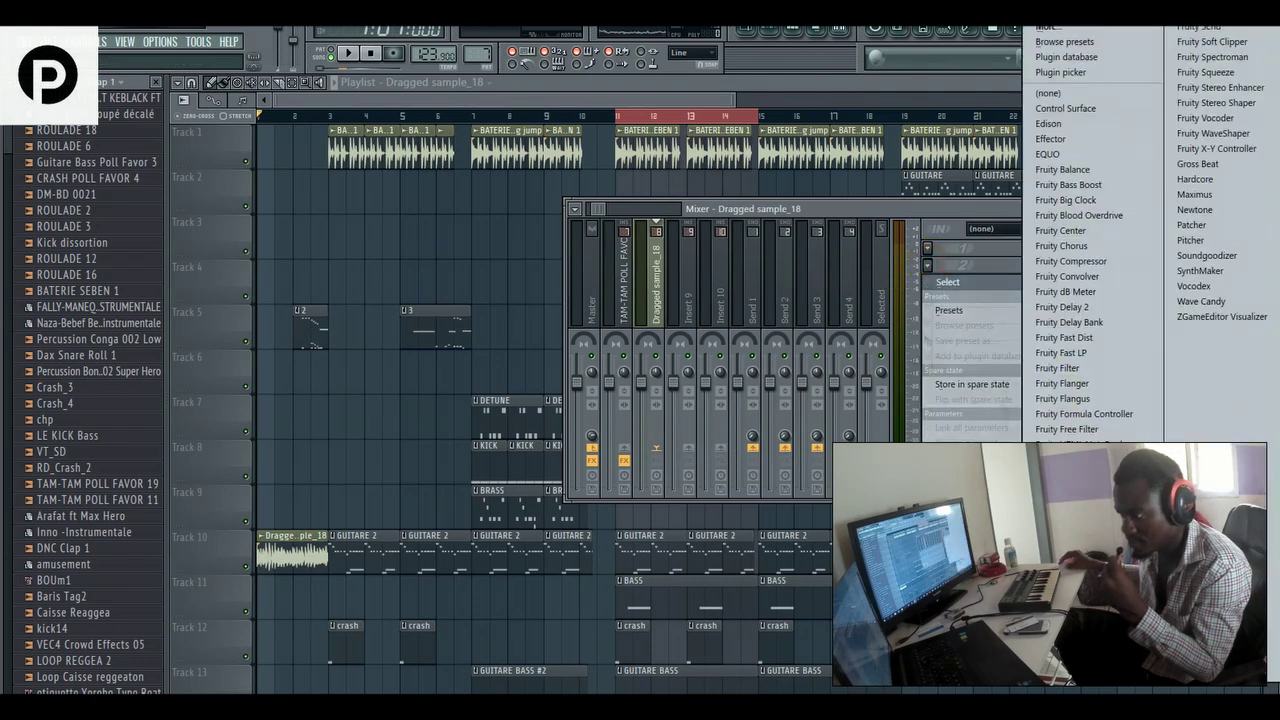
click(1085, 573)
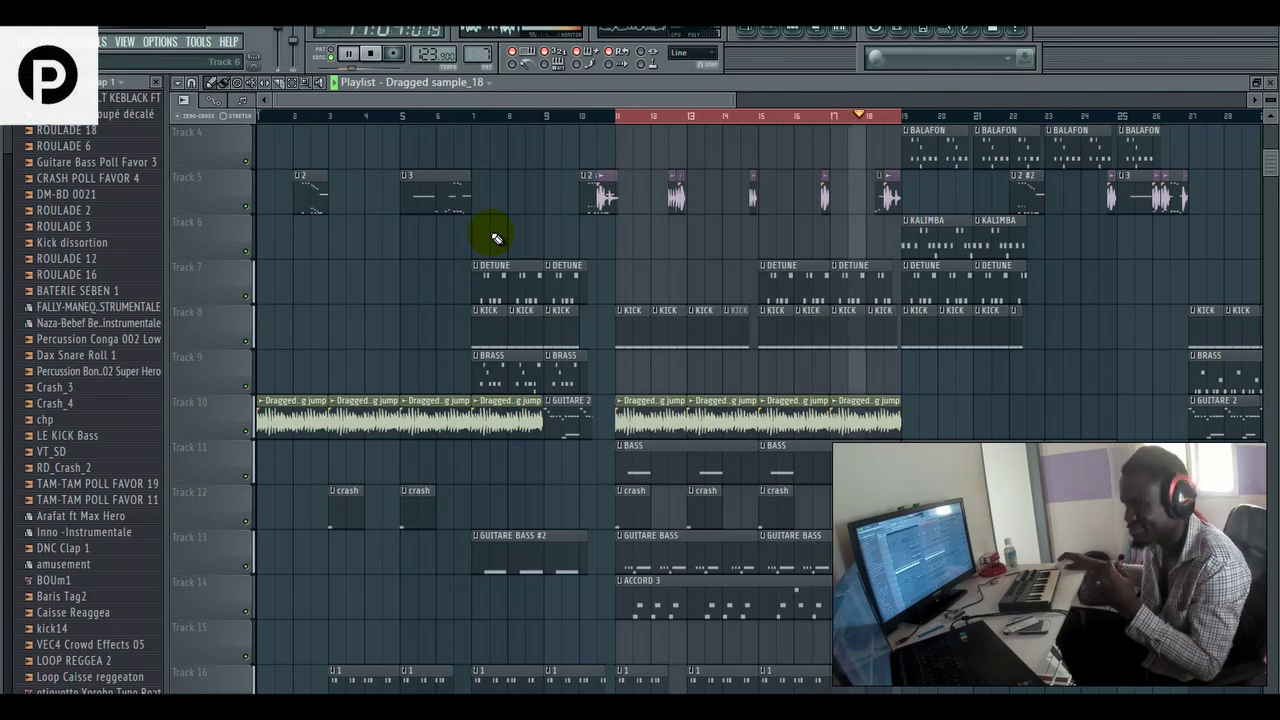
Stop the looped playback of the selected playlist section from bar 11 to bar 18.
click(370, 53)
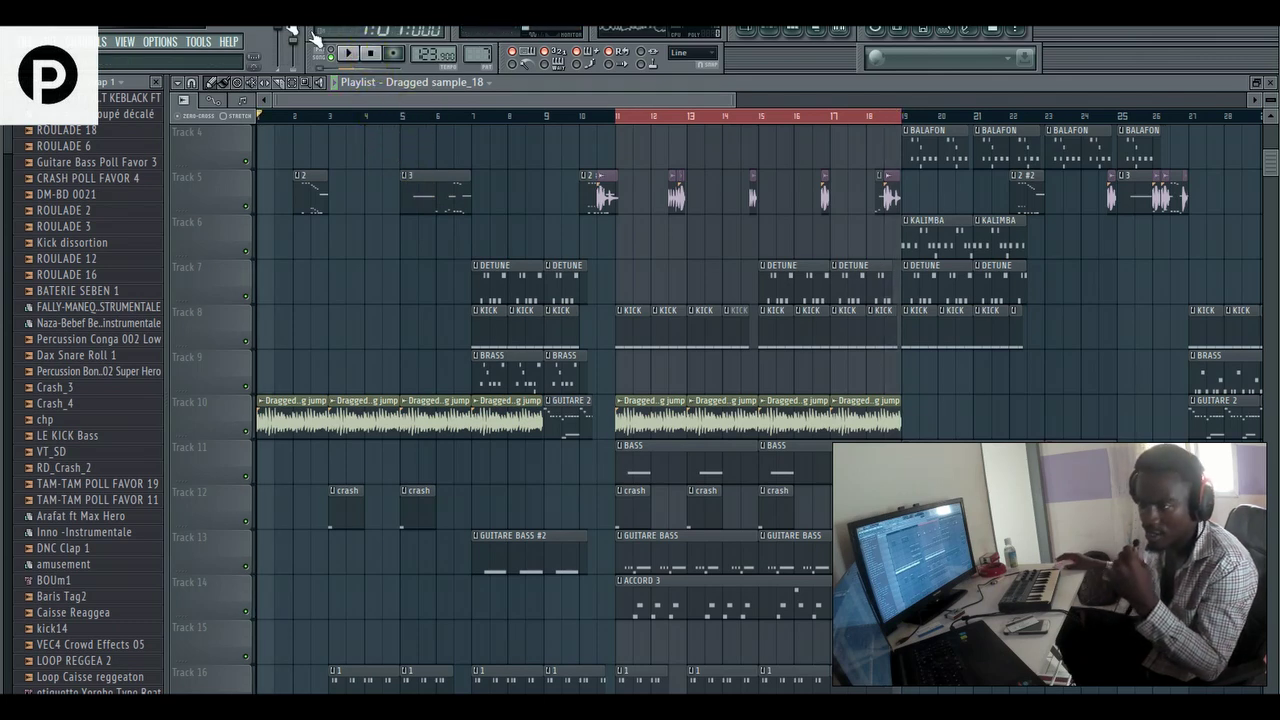